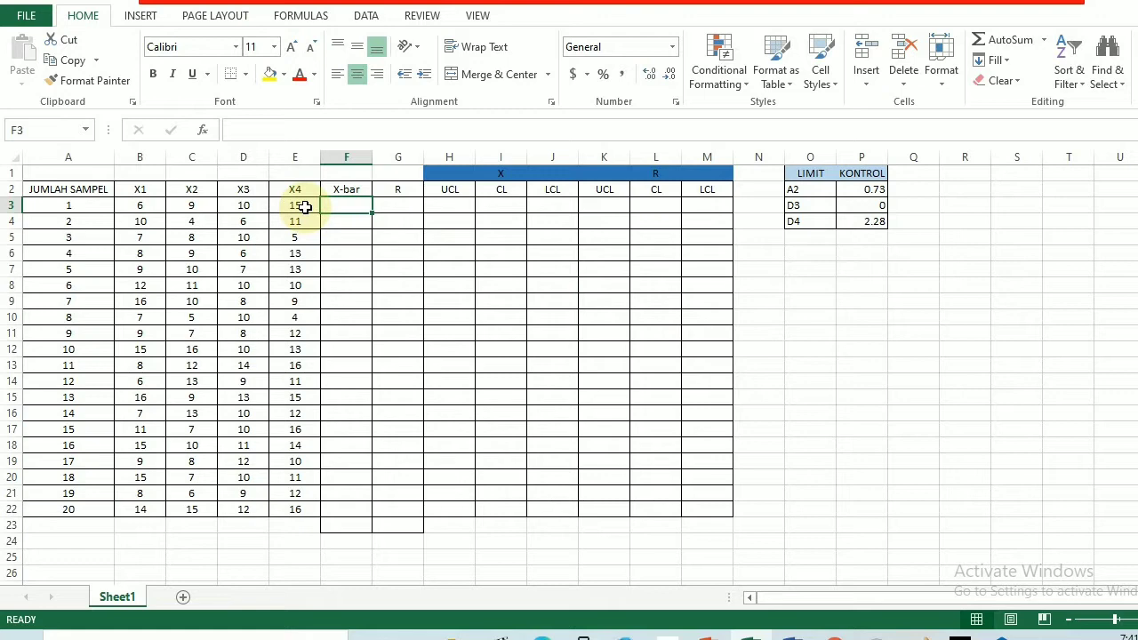
Calculate the first sample's X-bar in F3 with =AVERAGE(B3:E3)
type("=")
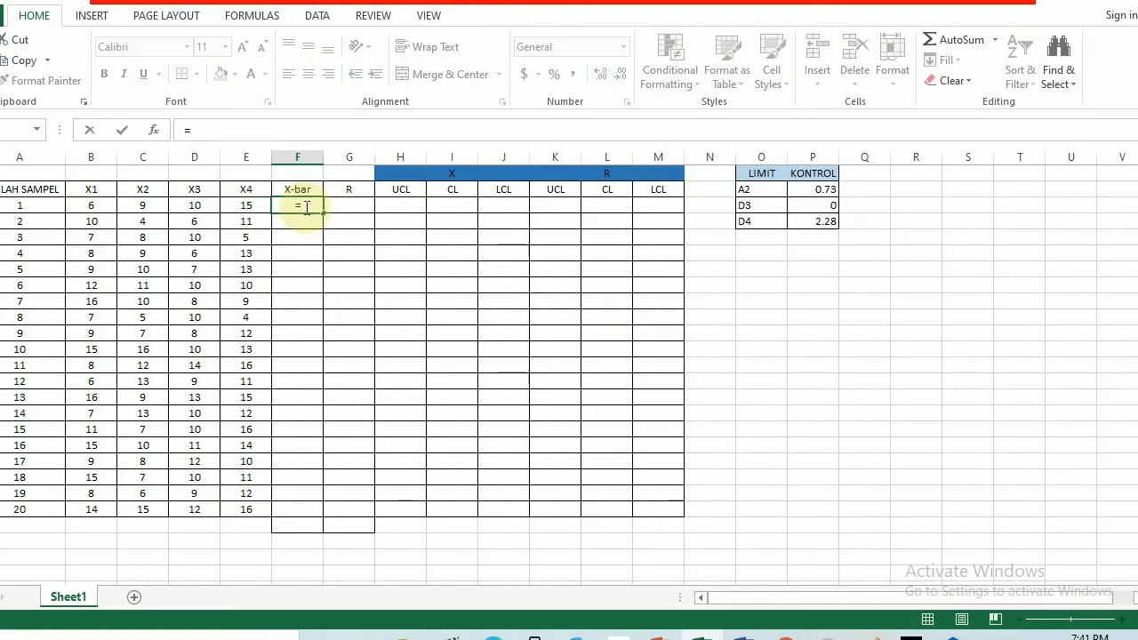
key("Caps_Lock")
type("AVERAGE")
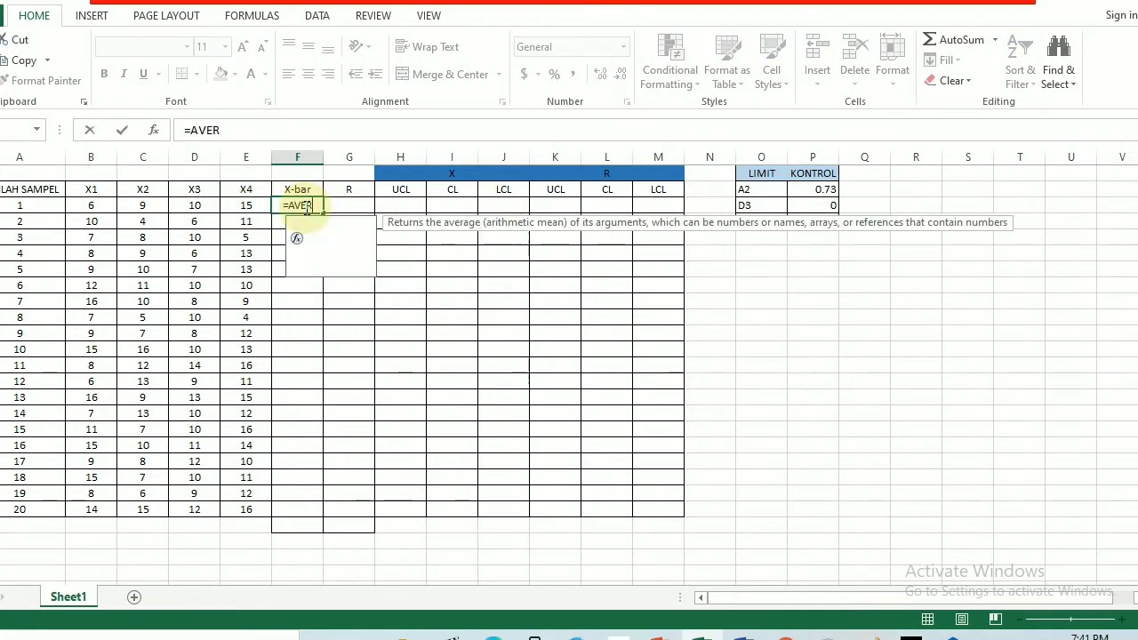
type("(")
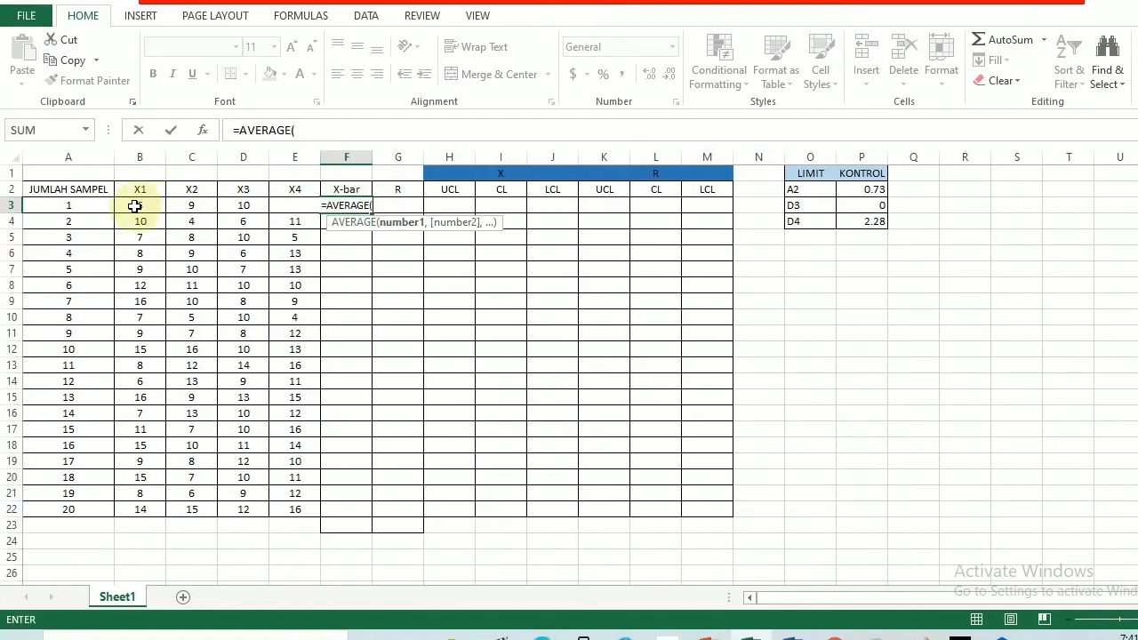
left_click_drag(134, 206, 279, 209)
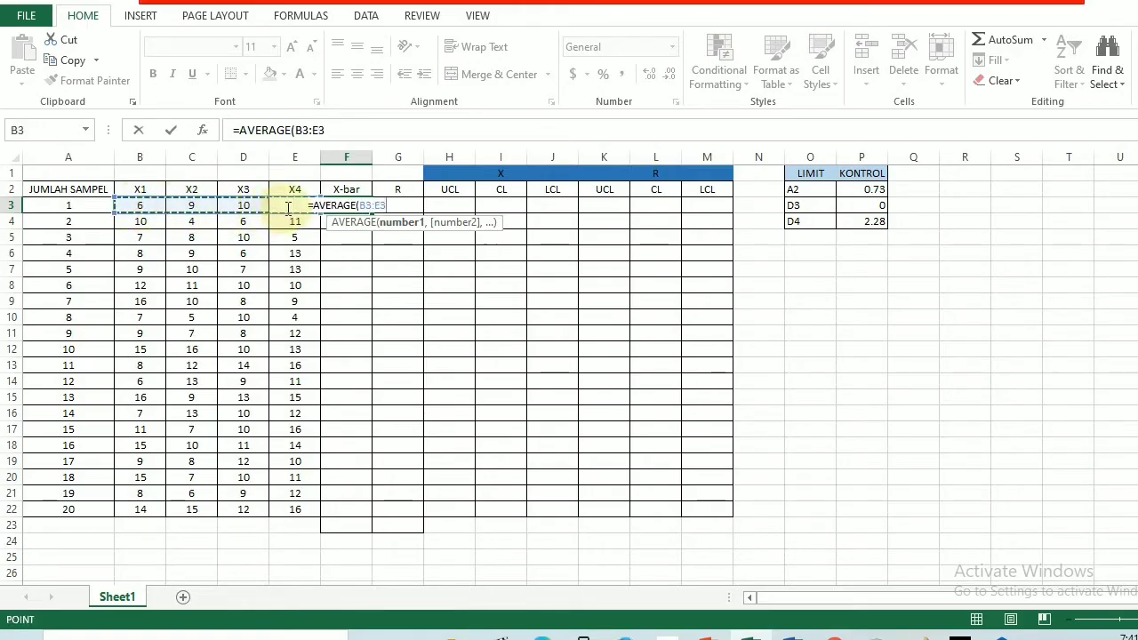
type(")")
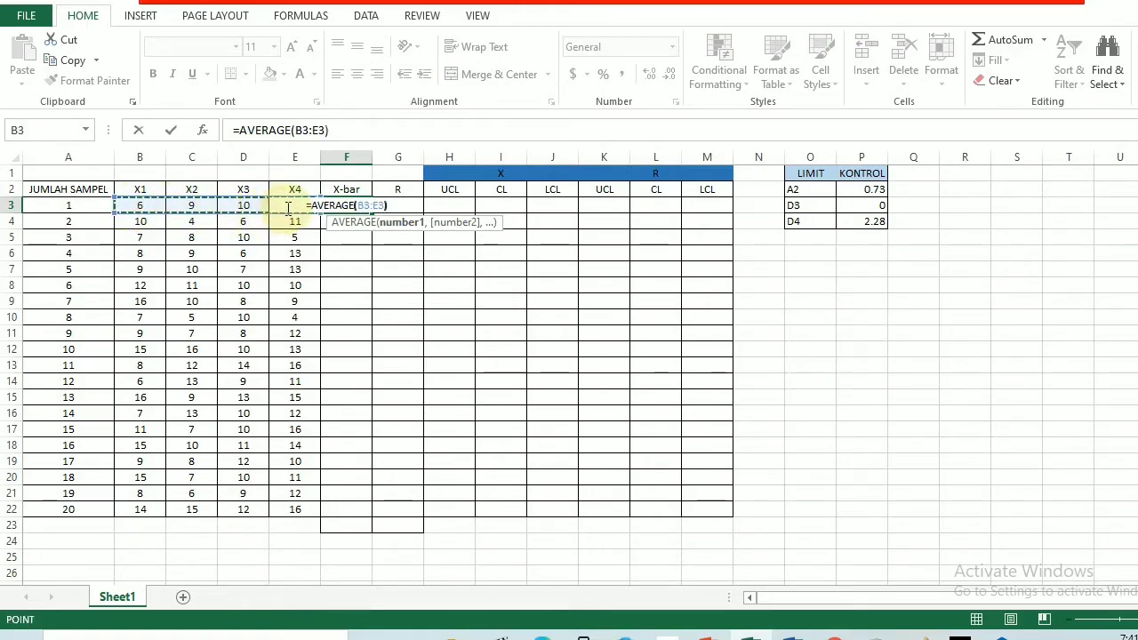
key("Return")
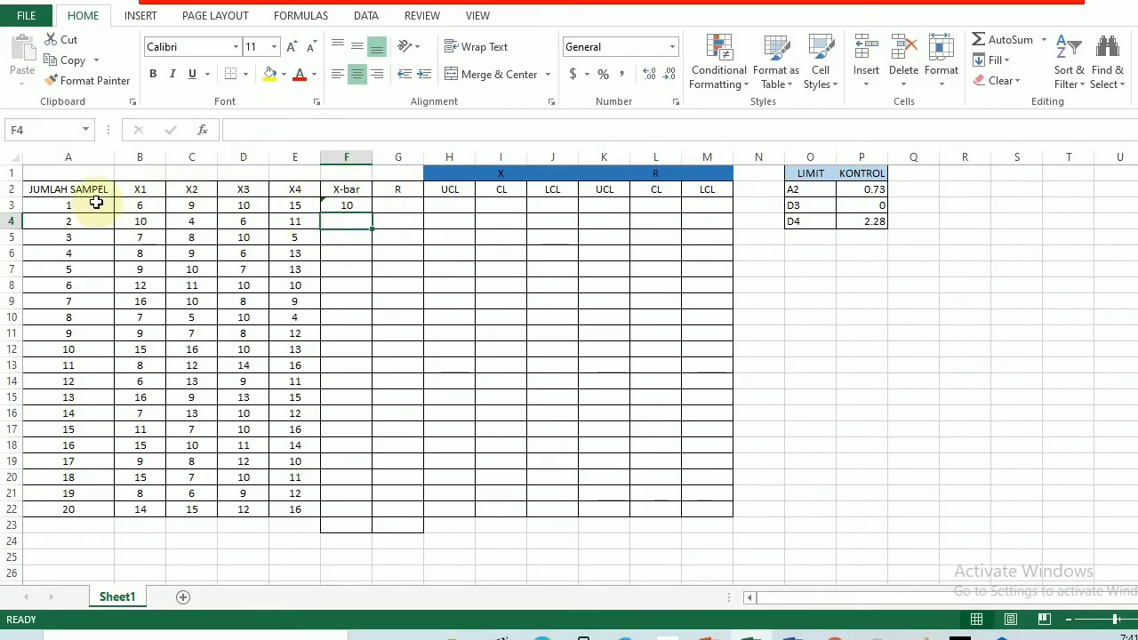
Calculate the first sample's range R in G3 with =MAX(B3:E3)-MIN(B3:E3)
left_click(401, 206)
type("=")
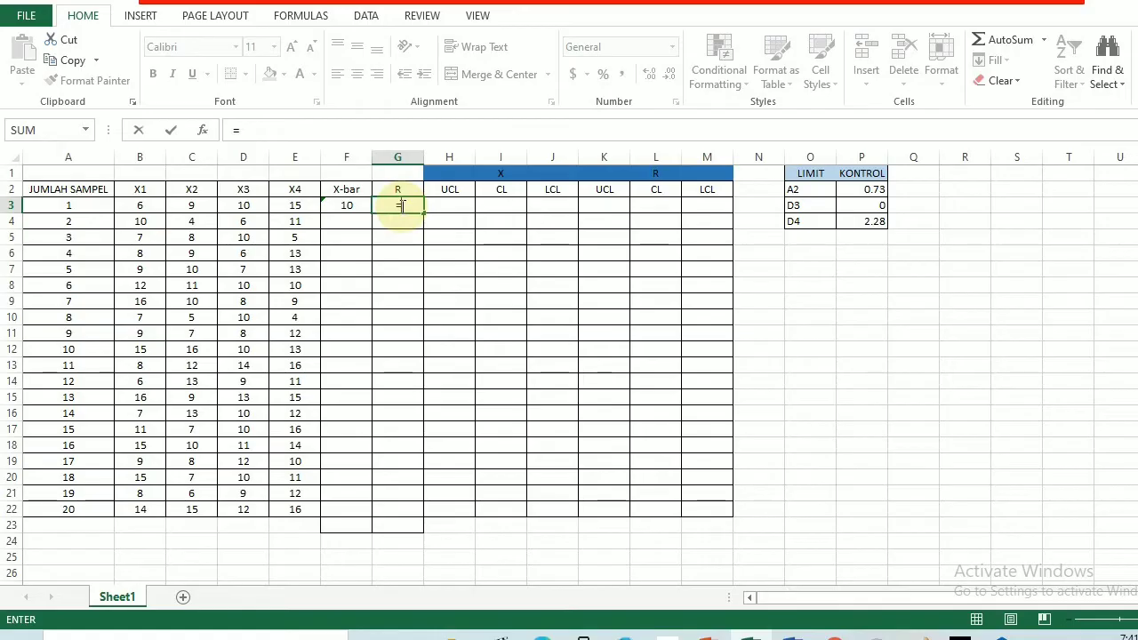
type("MAX")
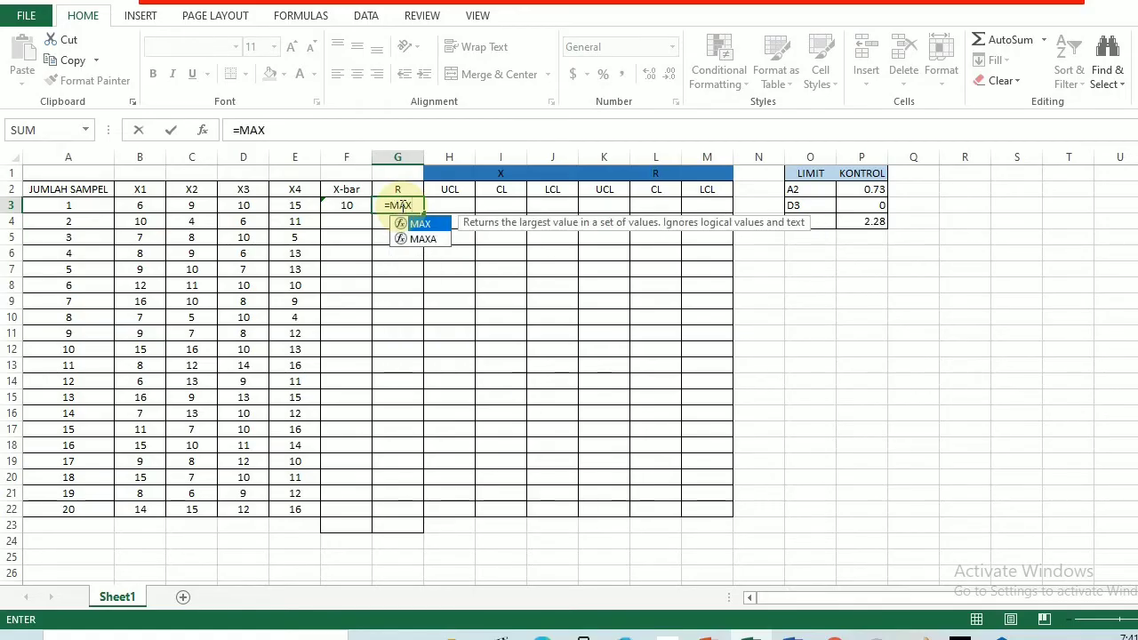
type("(")
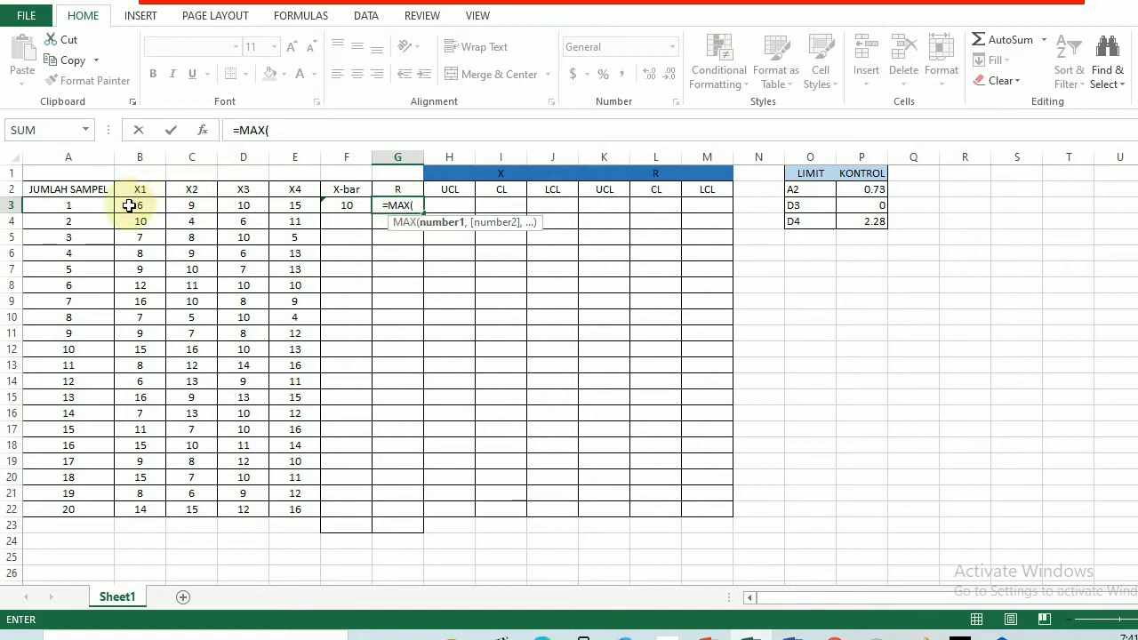
left_click_drag(129, 208, 294, 205)
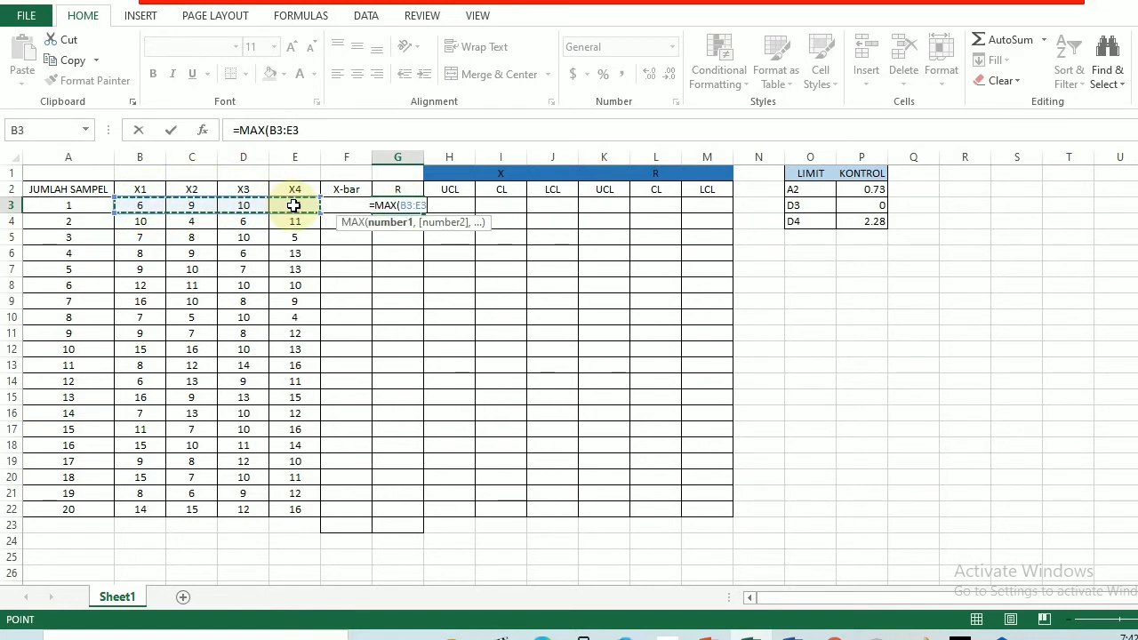
type(")-MI")
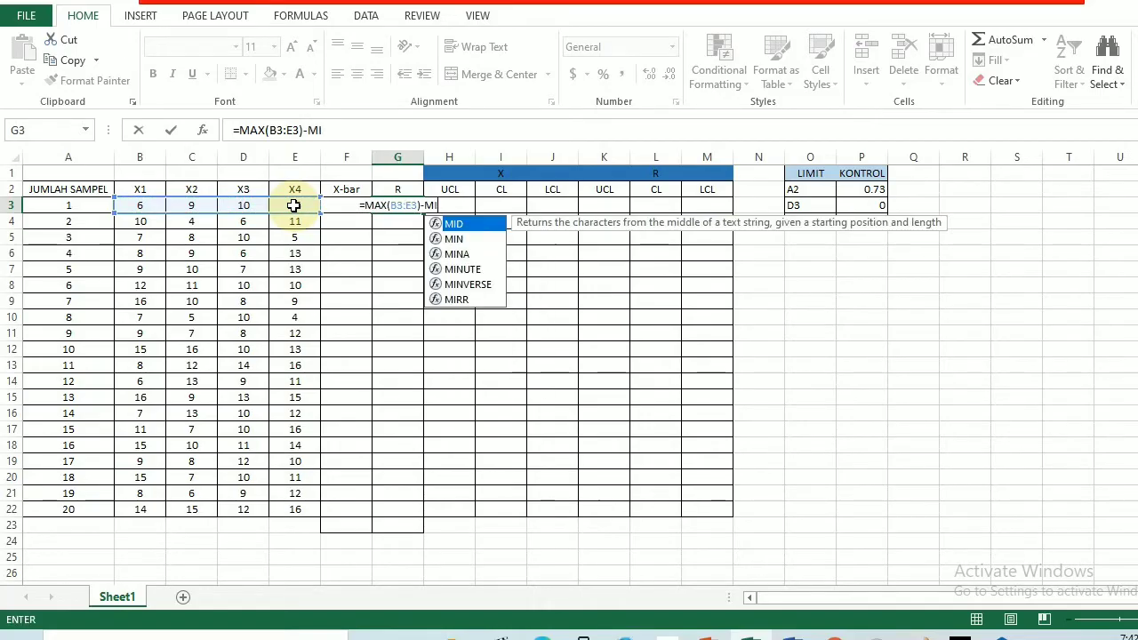
type("N(")
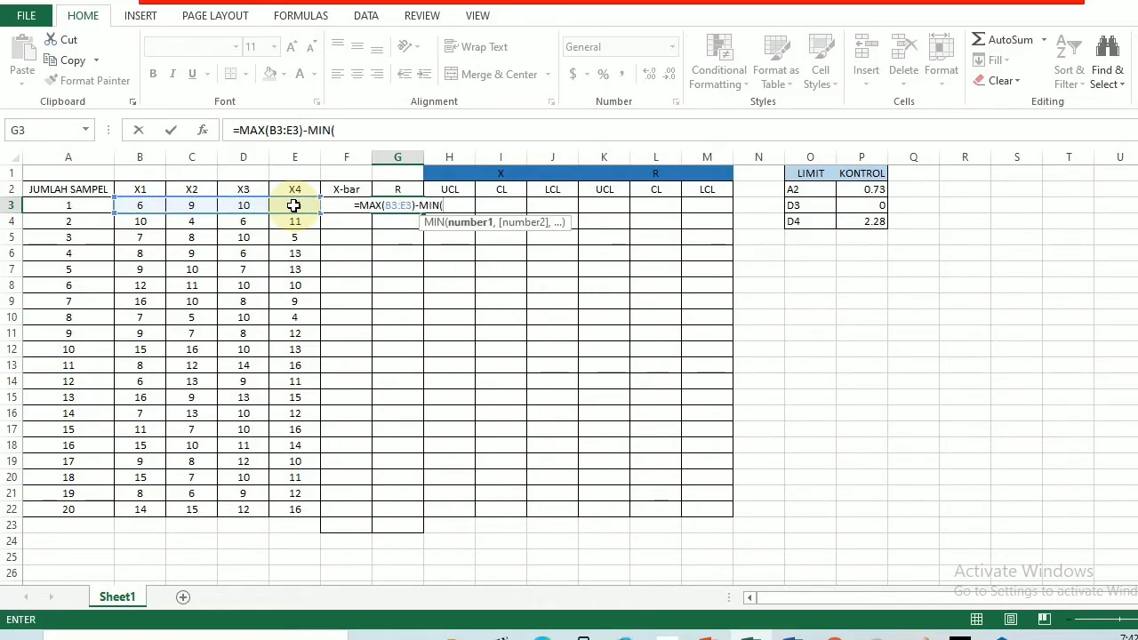
left_click_drag(134, 204, 294, 205)
type(")")
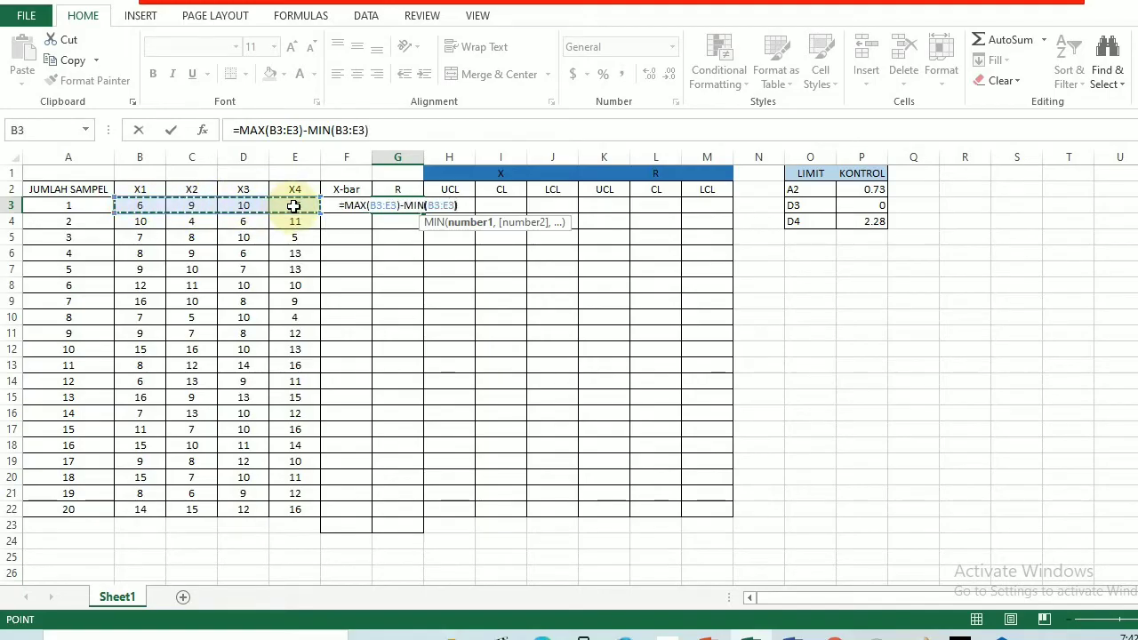
key("Return")
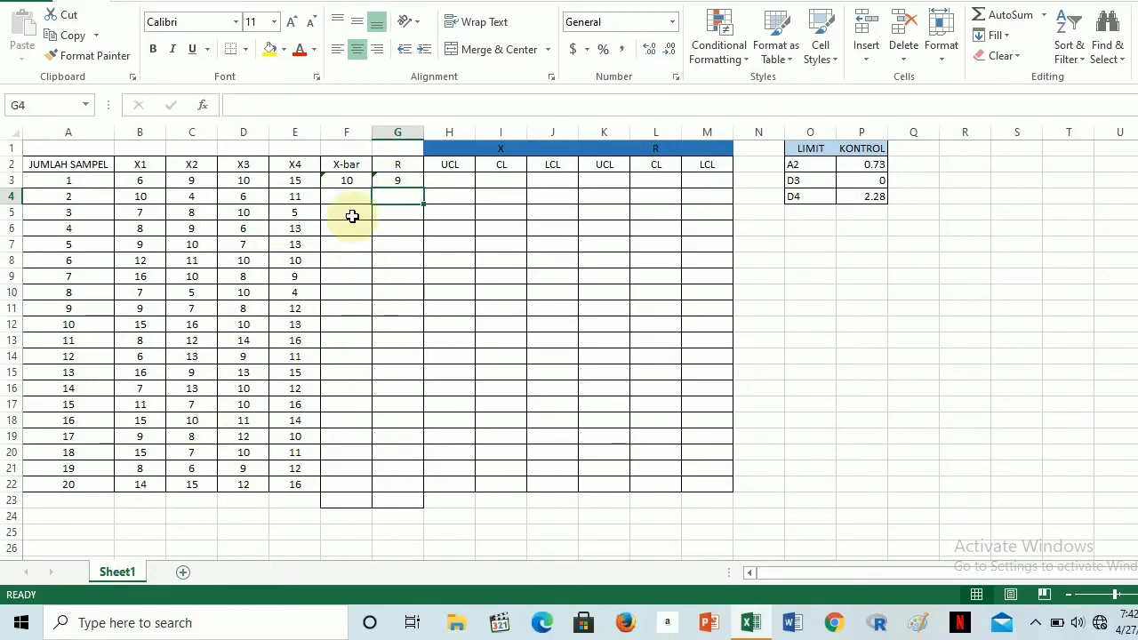
Fill the X-bar and R formulas from row 3 down to row 22 for all 20 samples
left_click(347, 179)
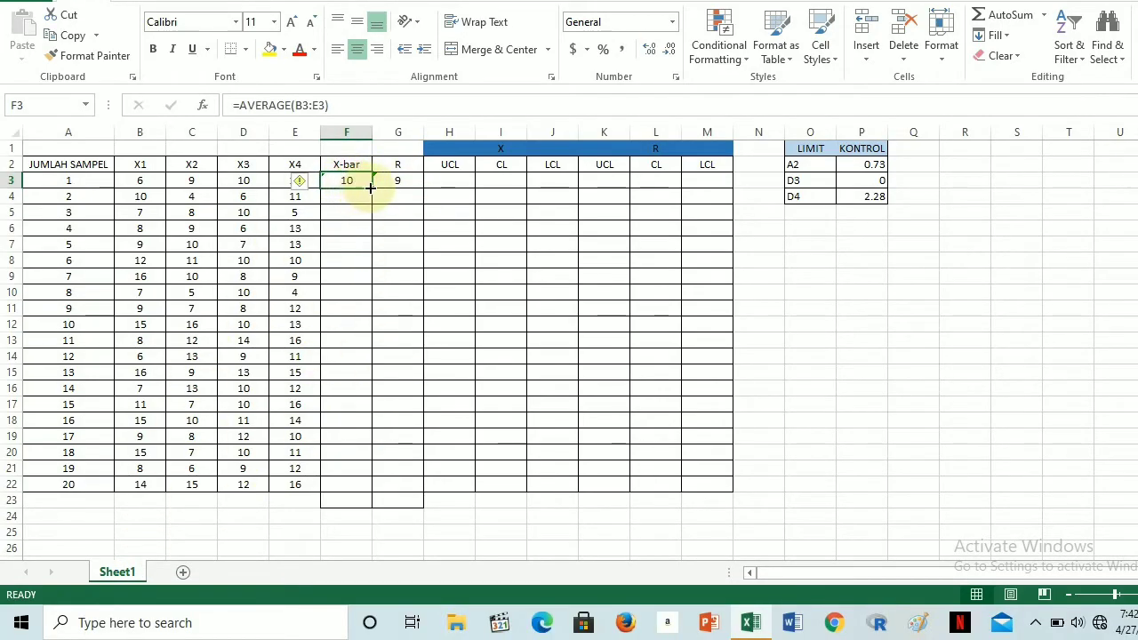
left_click_drag(371, 187, 348, 484)
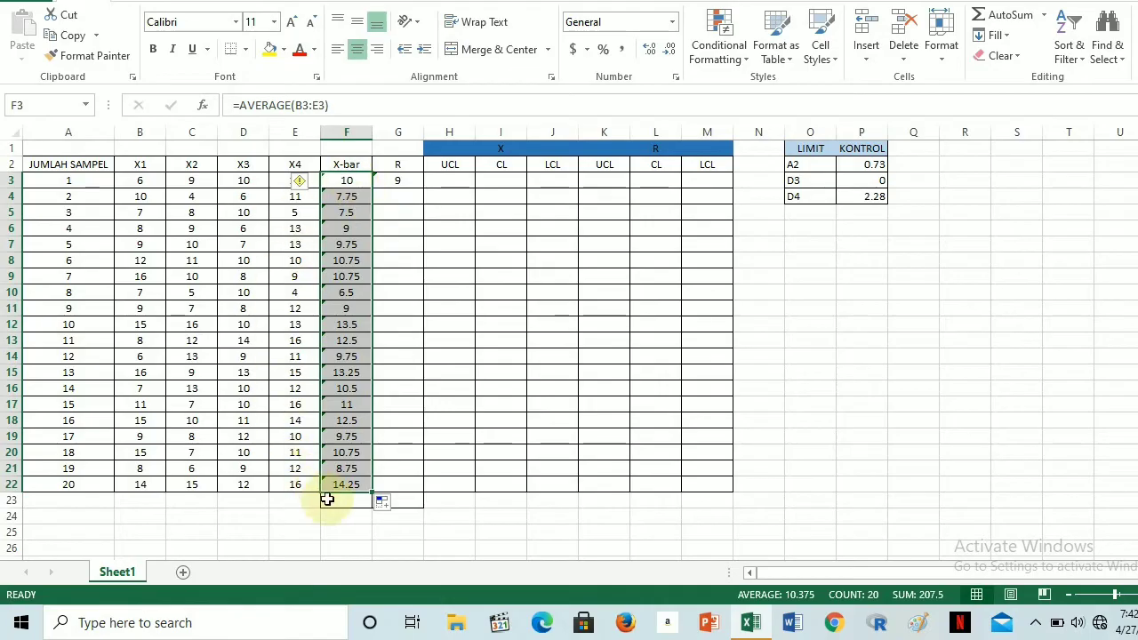
left_click(404, 181)
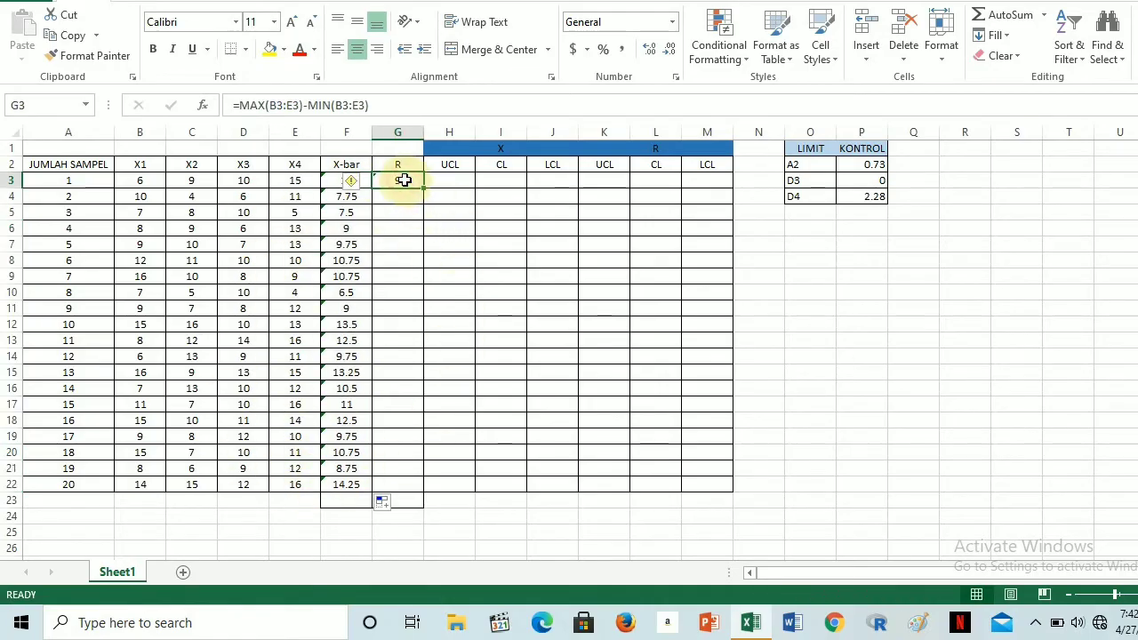
left_click_drag(423, 187, 407, 496)
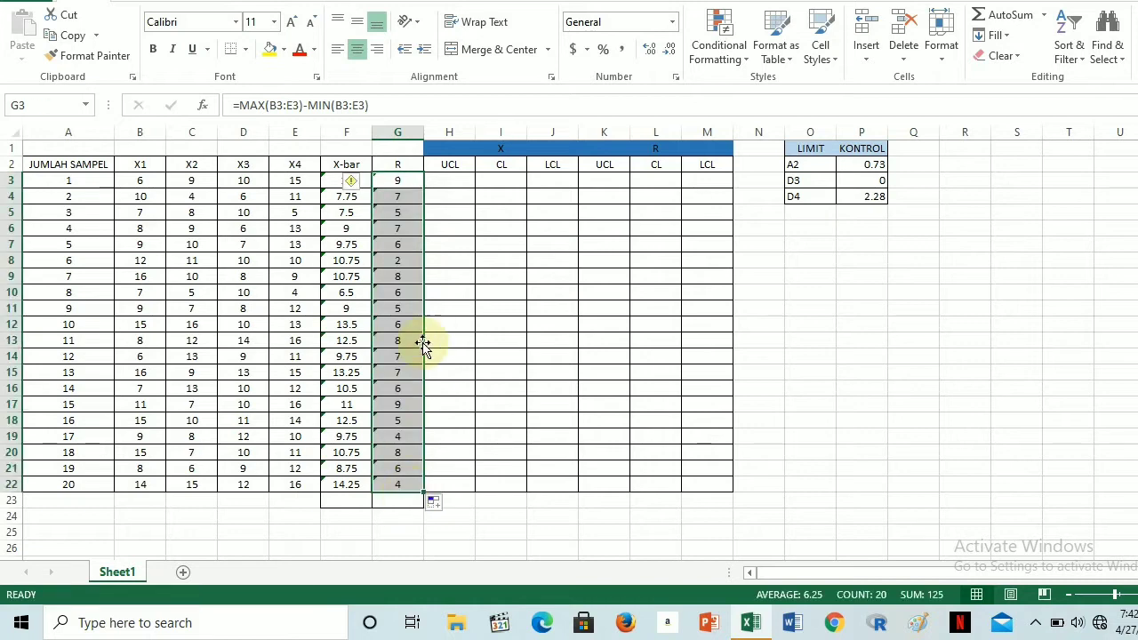
Compute the overall mean of the X-bar column in F23 with =AVERAGE(F3:F22)
left_click(349, 499)
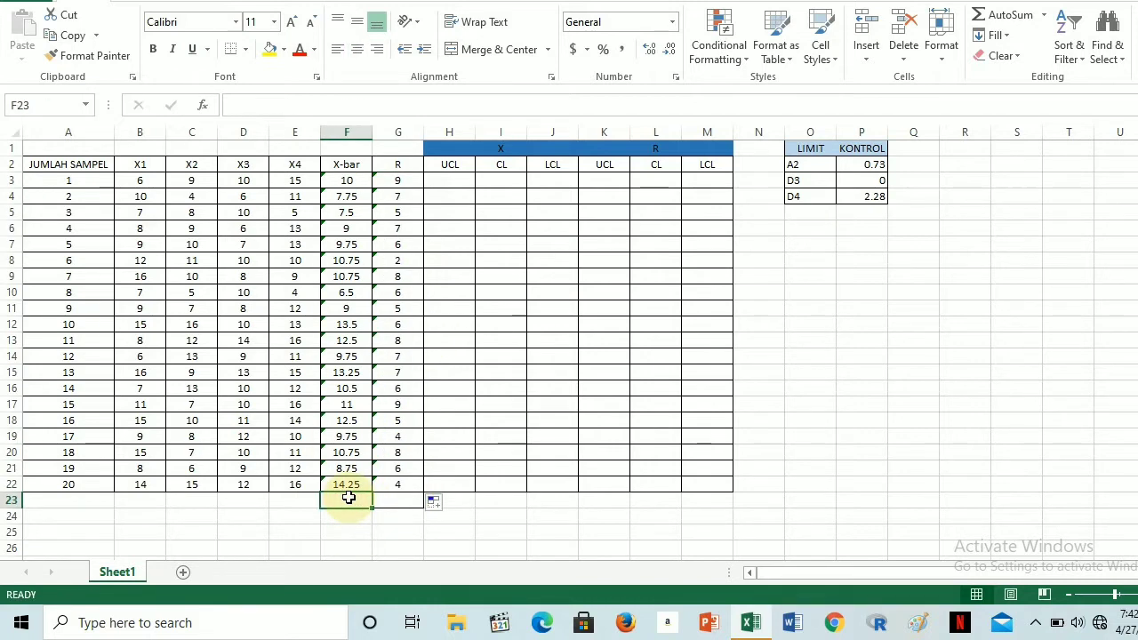
type("=")
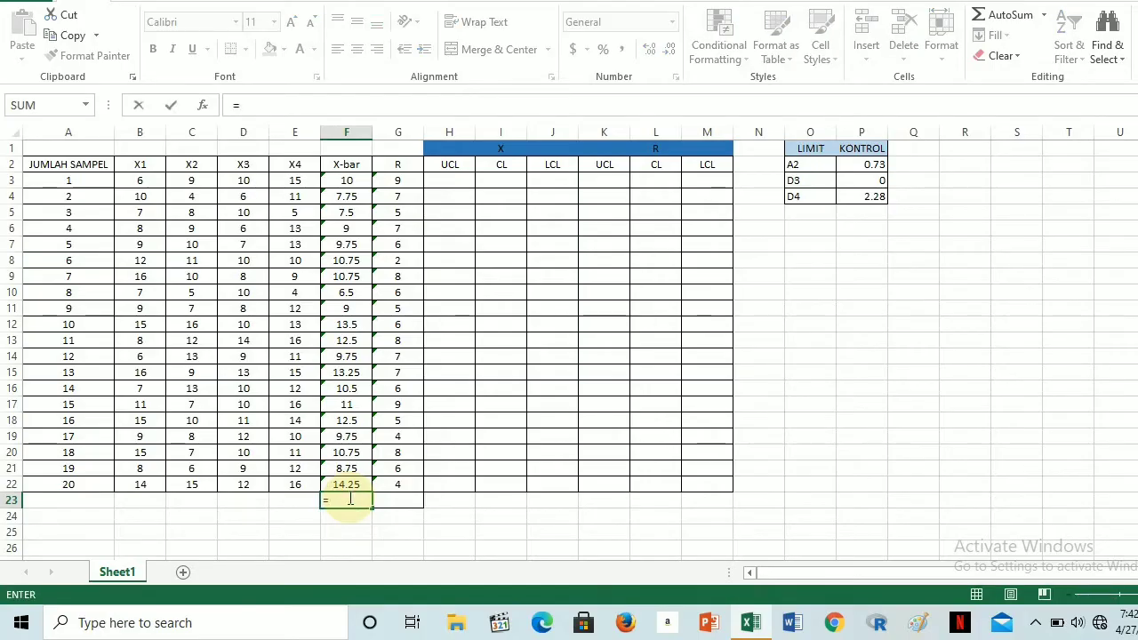
type("AVERAGE")
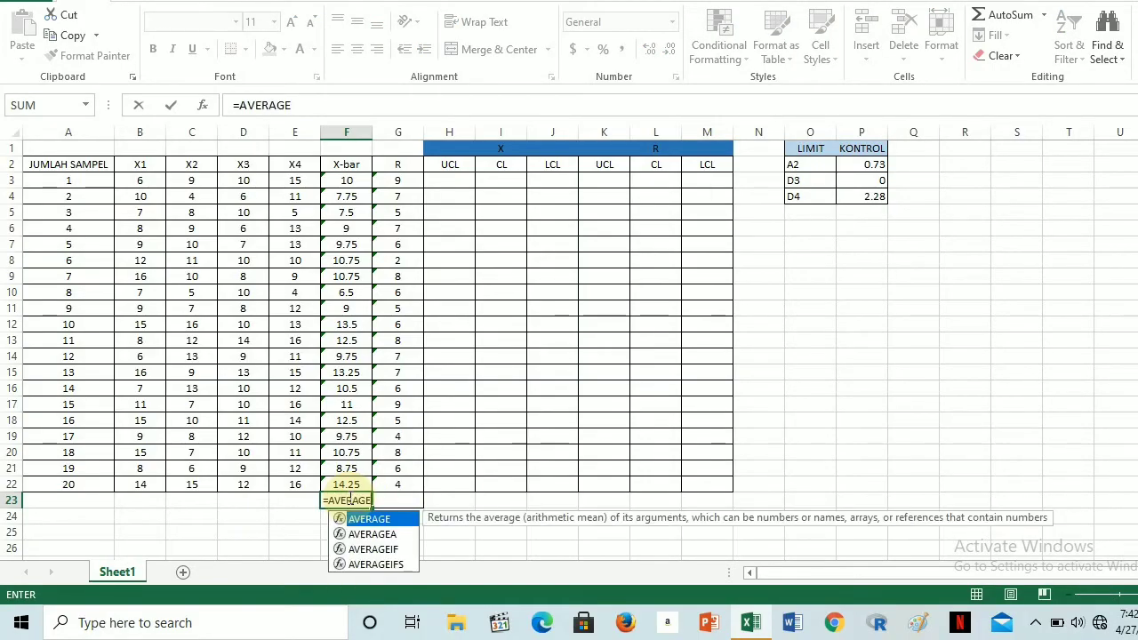
type("(")
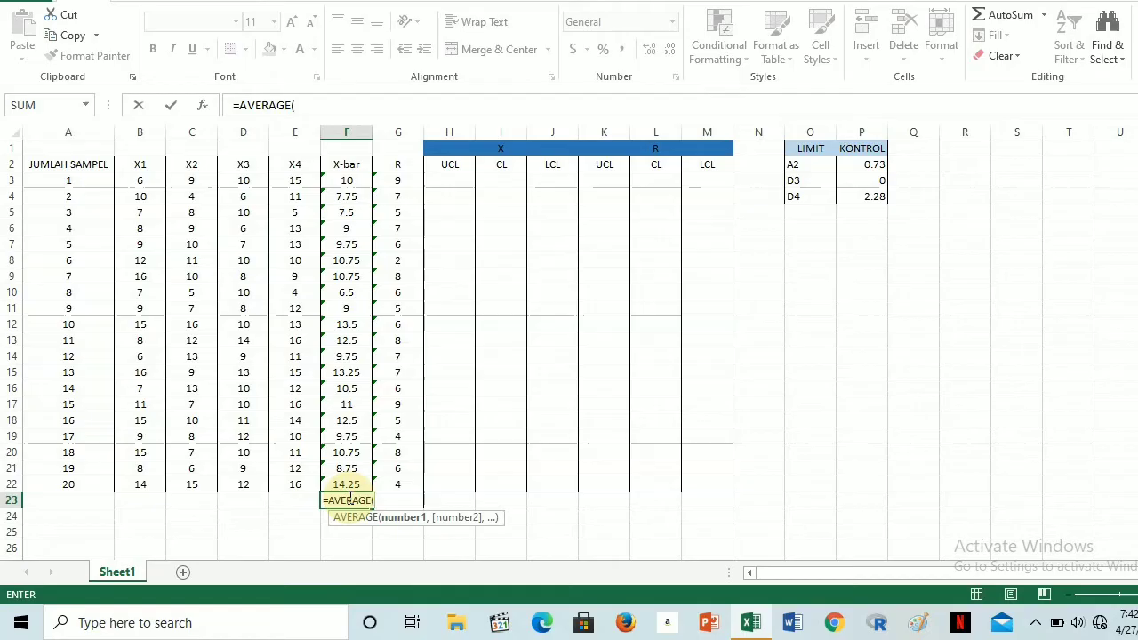
left_click(334, 184)
left_click_drag(333, 184, 338, 482)
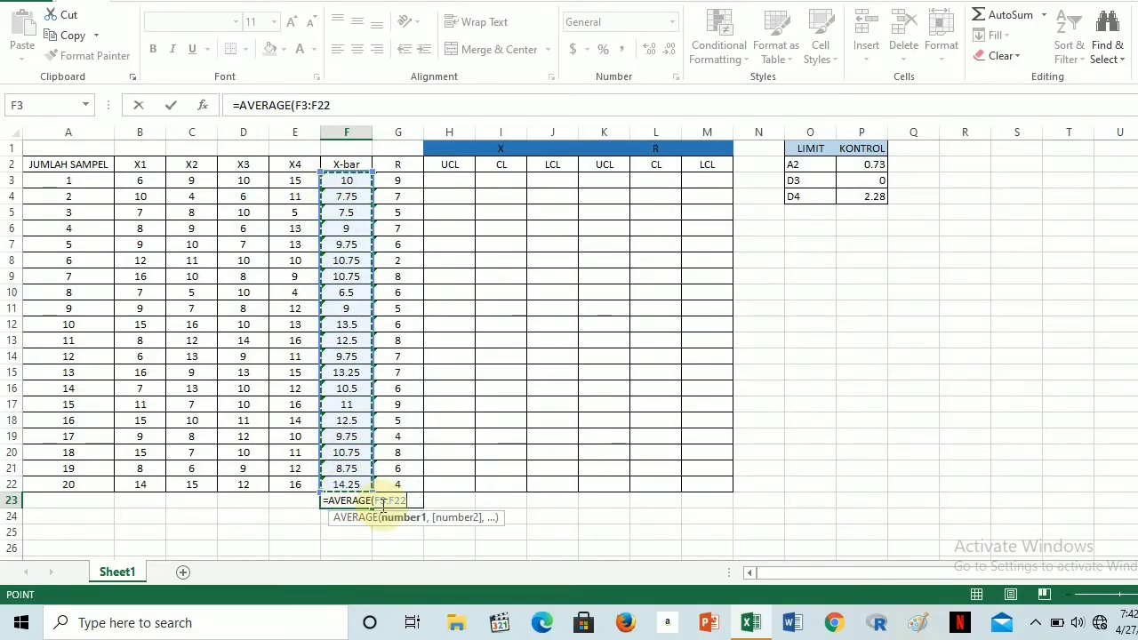
key("Return")
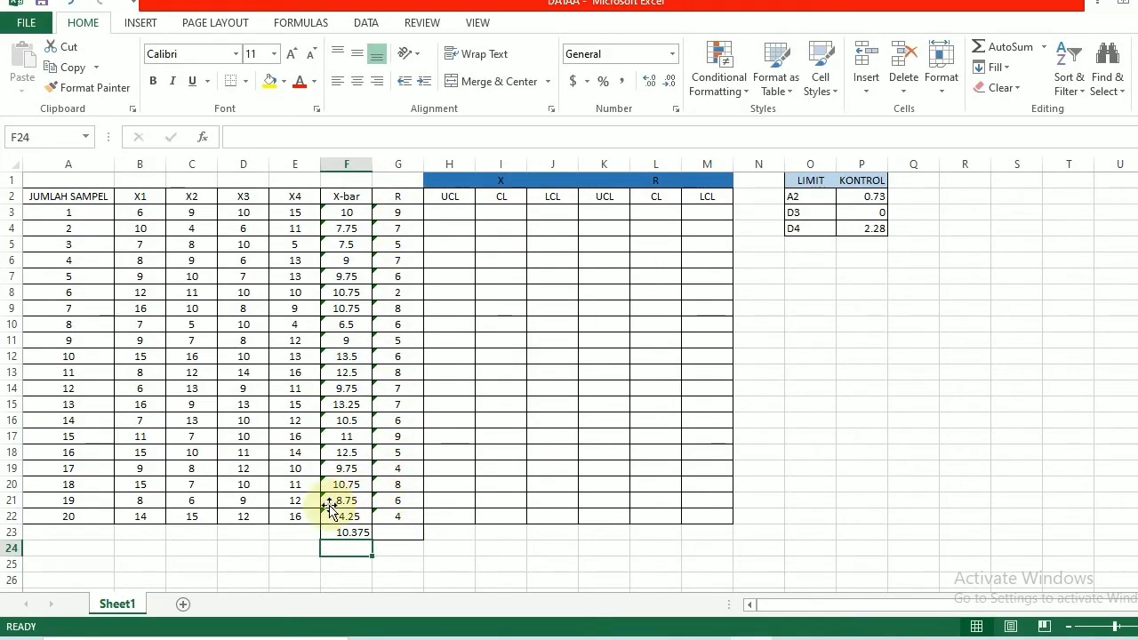
Copy the average formula from F23 across to G23 to average the R column
left_click(341, 532)
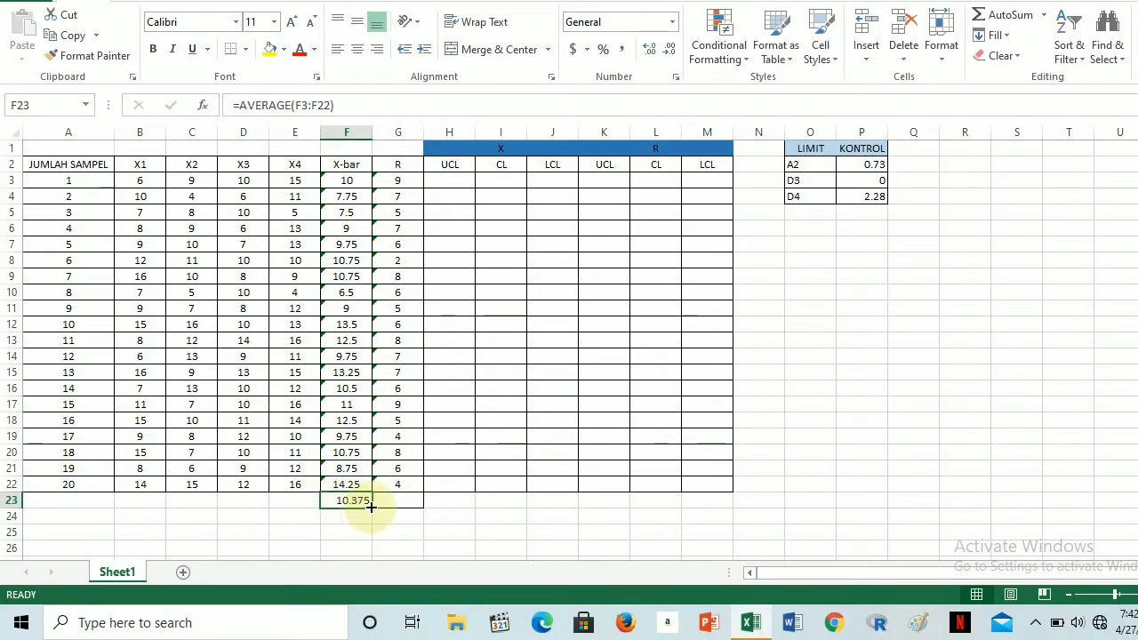
left_click_drag(371, 505, 418, 511)
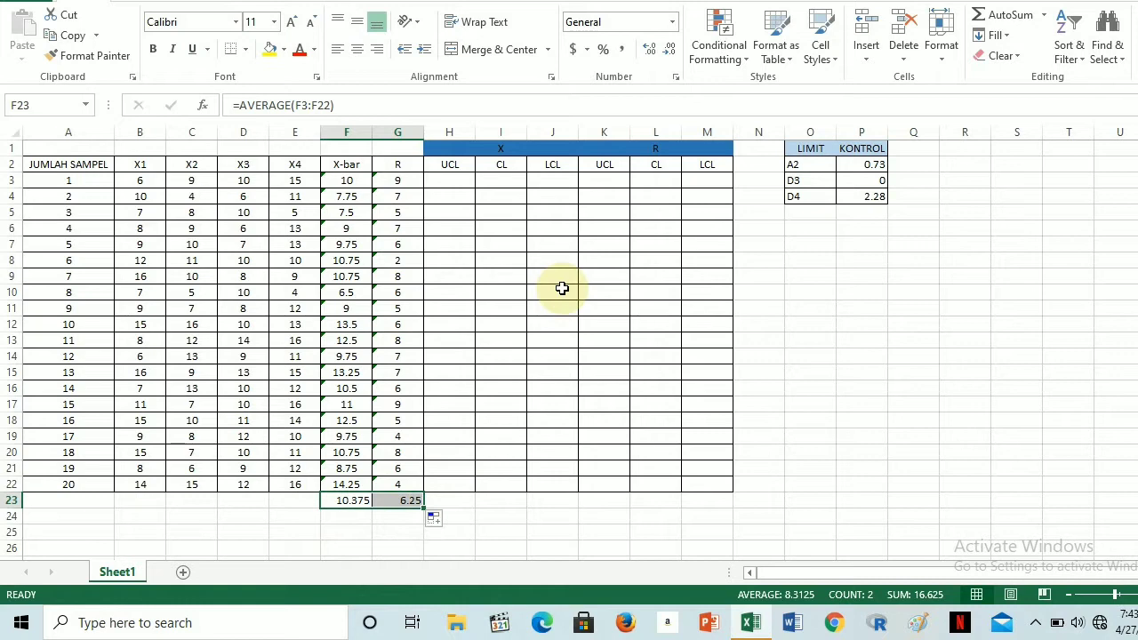
key("shift+Left")
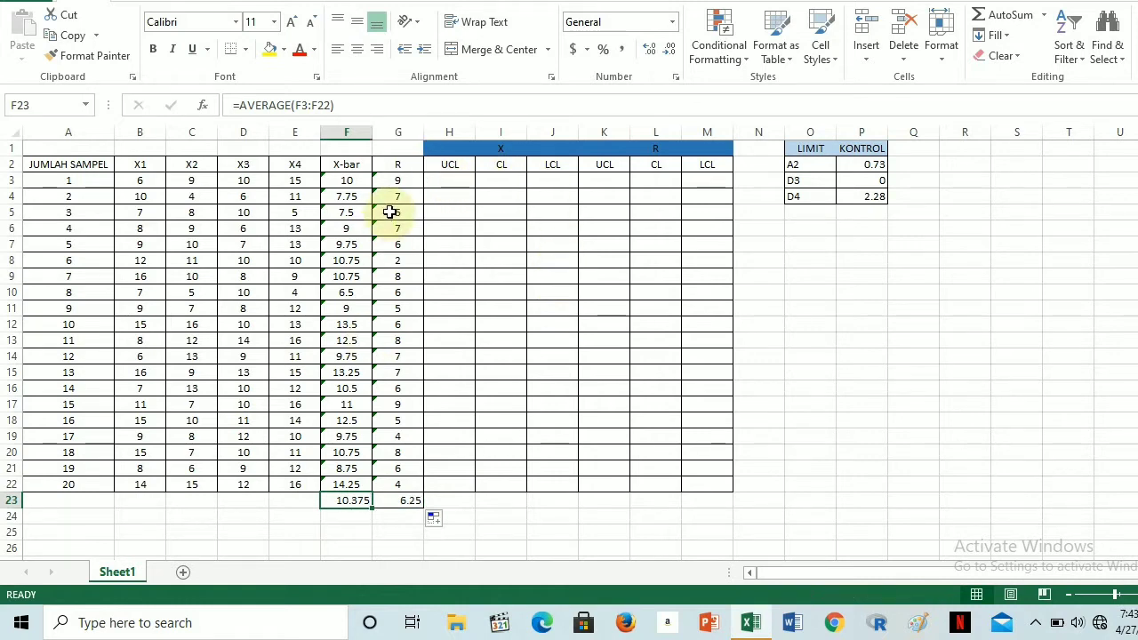
Calculate the X chart's upper control limit in H3 with =$F$23+($P$2*$G$23)
left_click(468, 179)
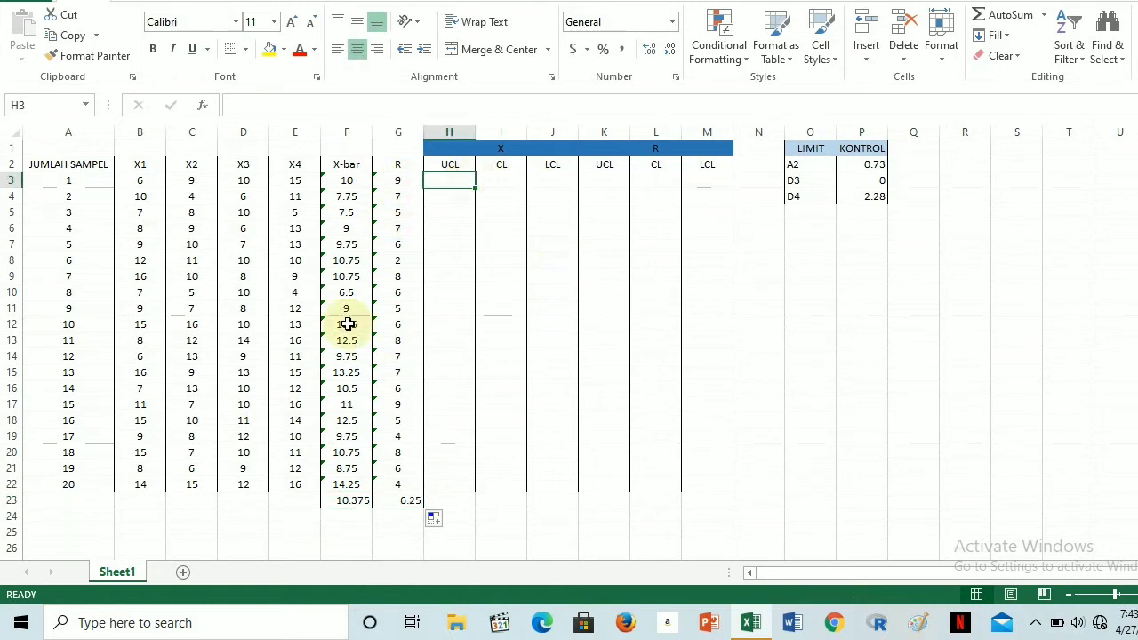
type("=")
left_click(346, 503)
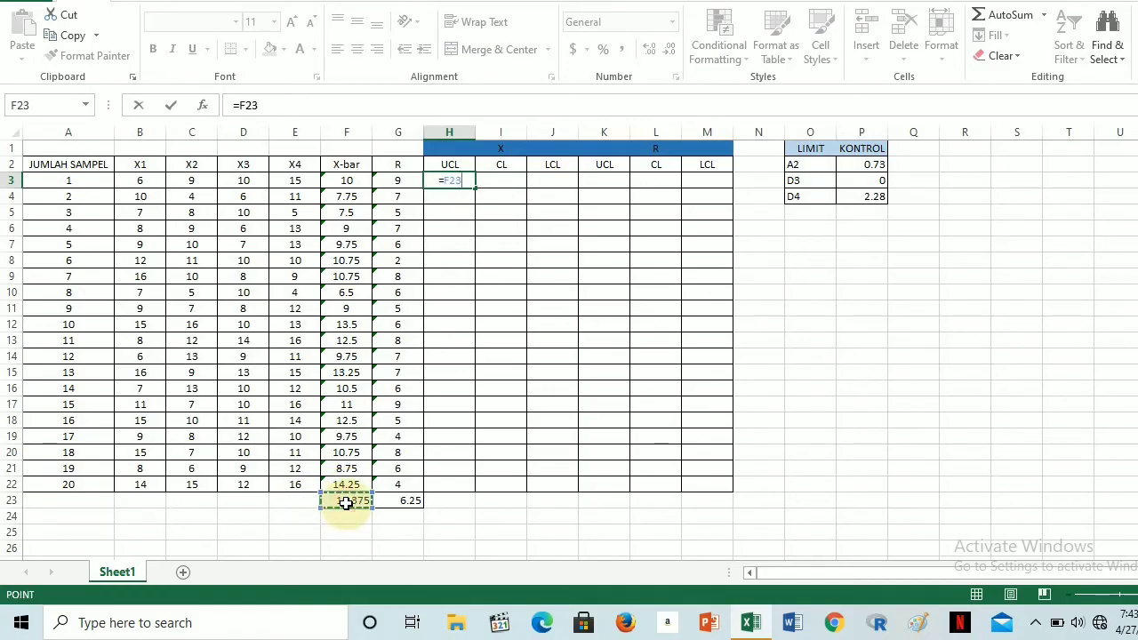
type("+")
key("Left")
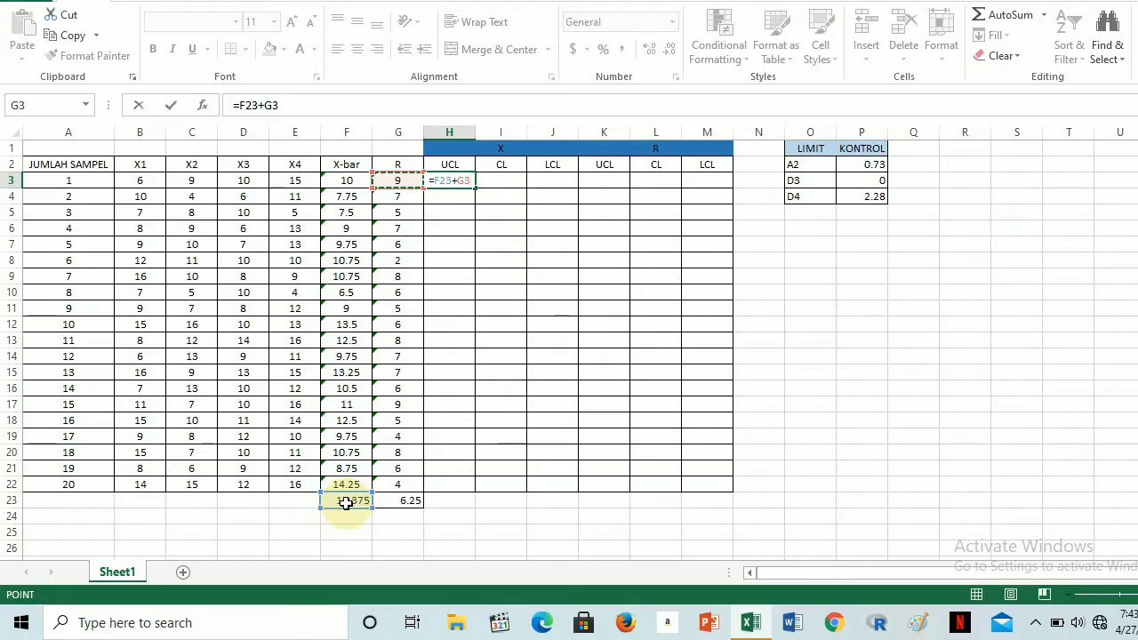
key("BackSpace")
key("BackSpace")
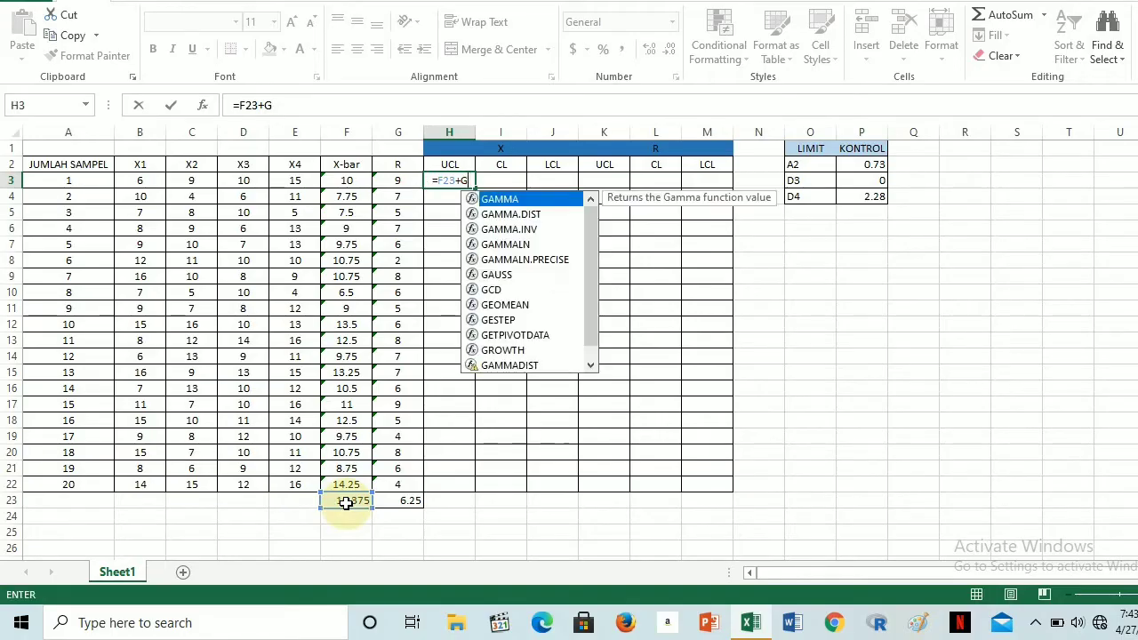
key("F4")
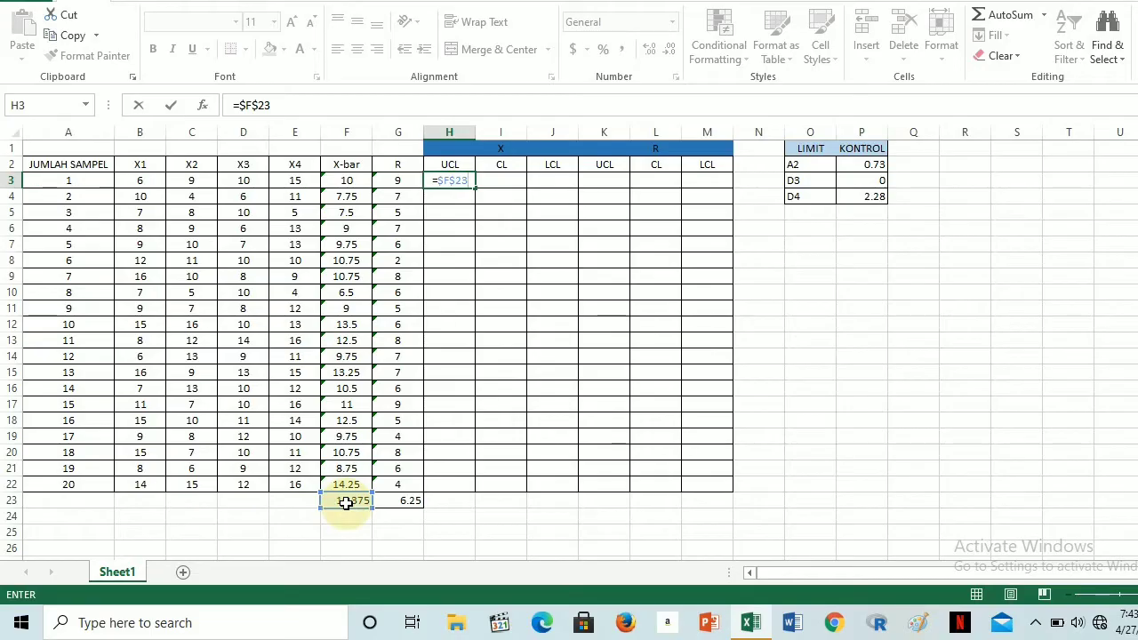
type("+(")
left_click(870, 165)
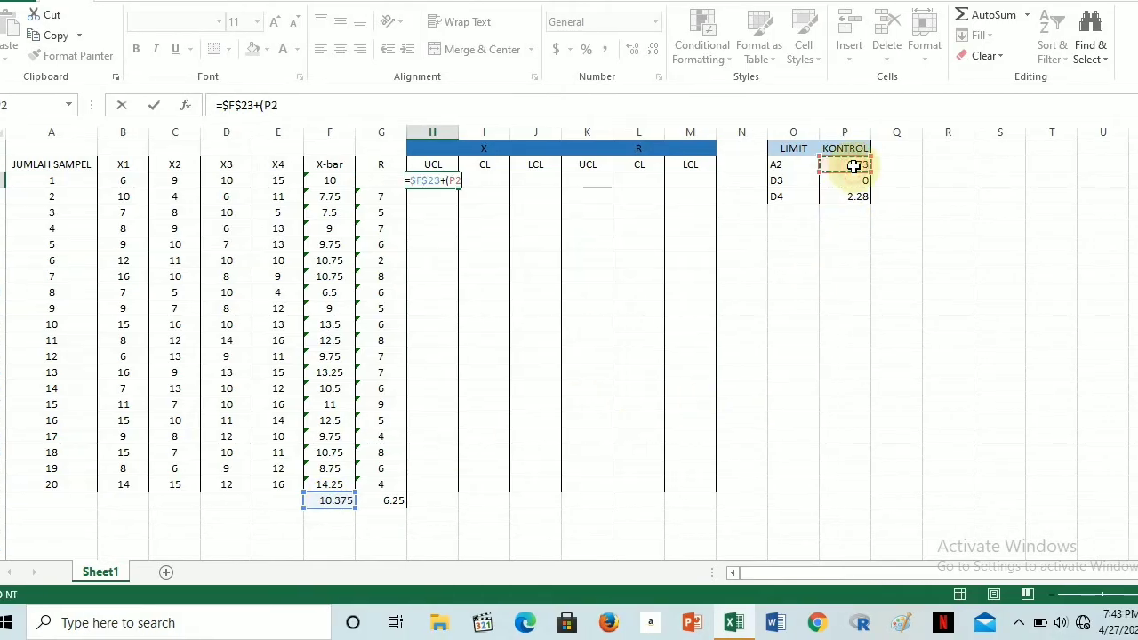
type("*")
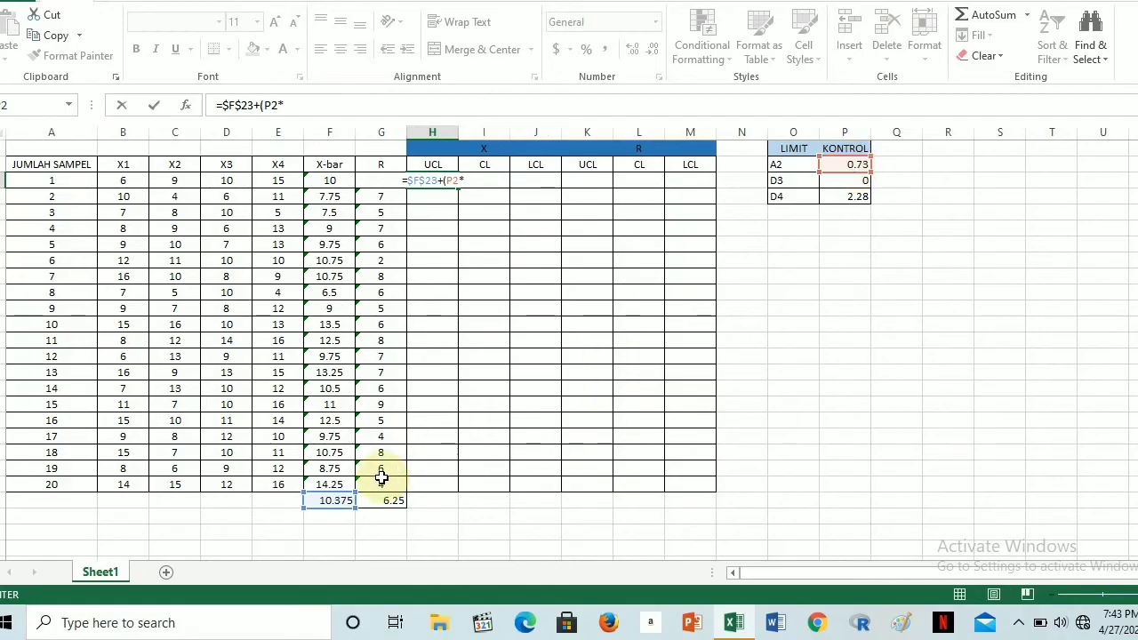
left_click(379, 506)
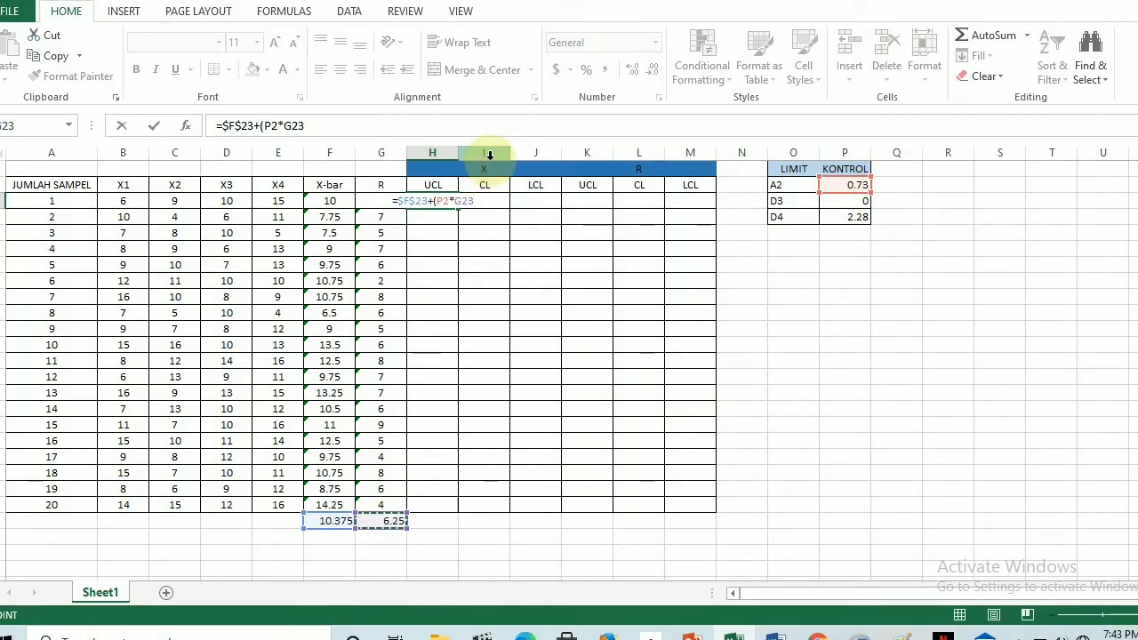
left_click(437, 201)
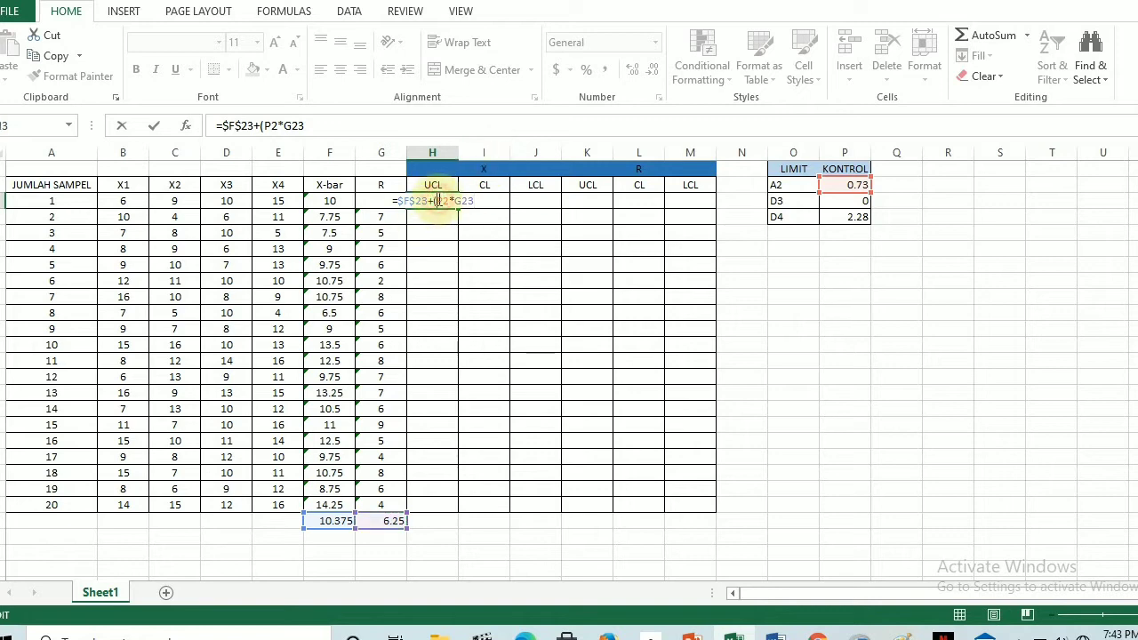
key("F4")
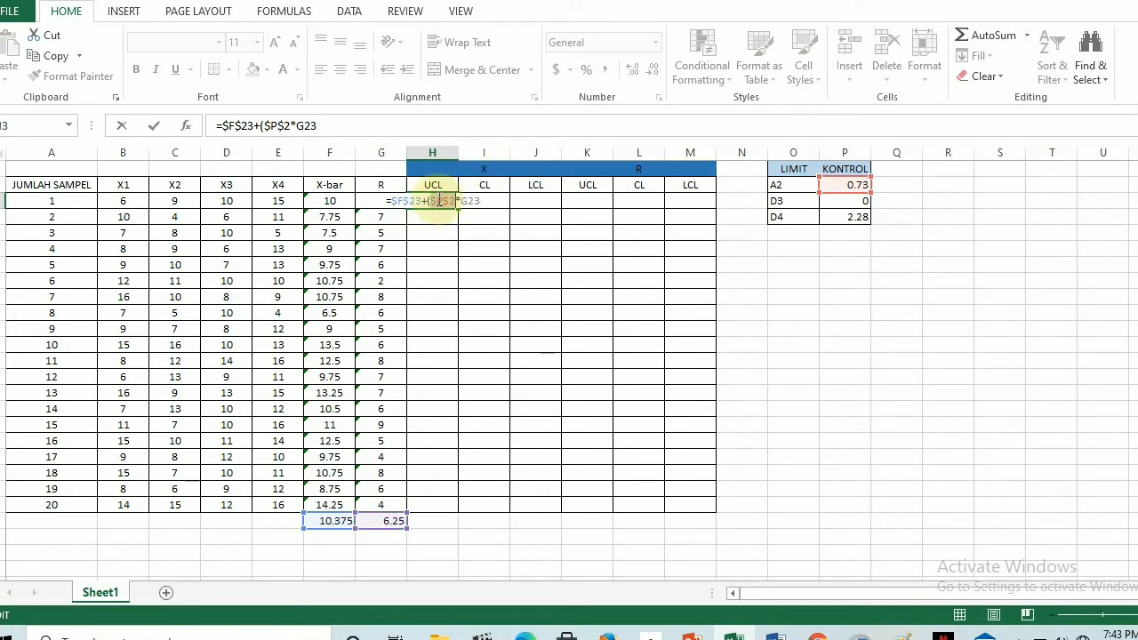
left_click(496, 201)
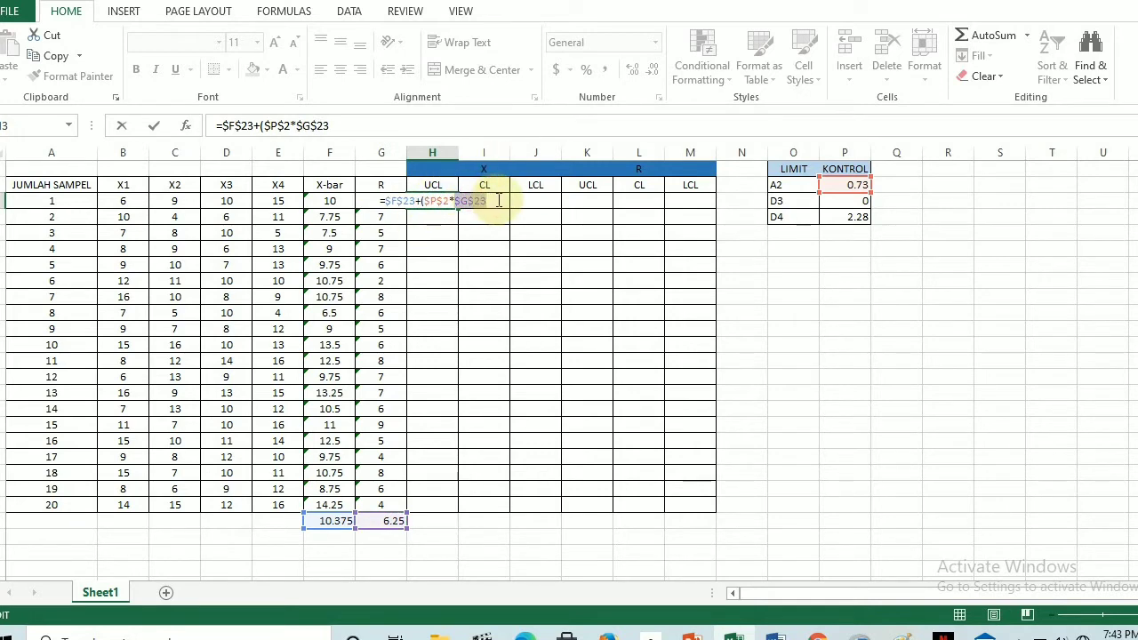
key("F4")
type(")")
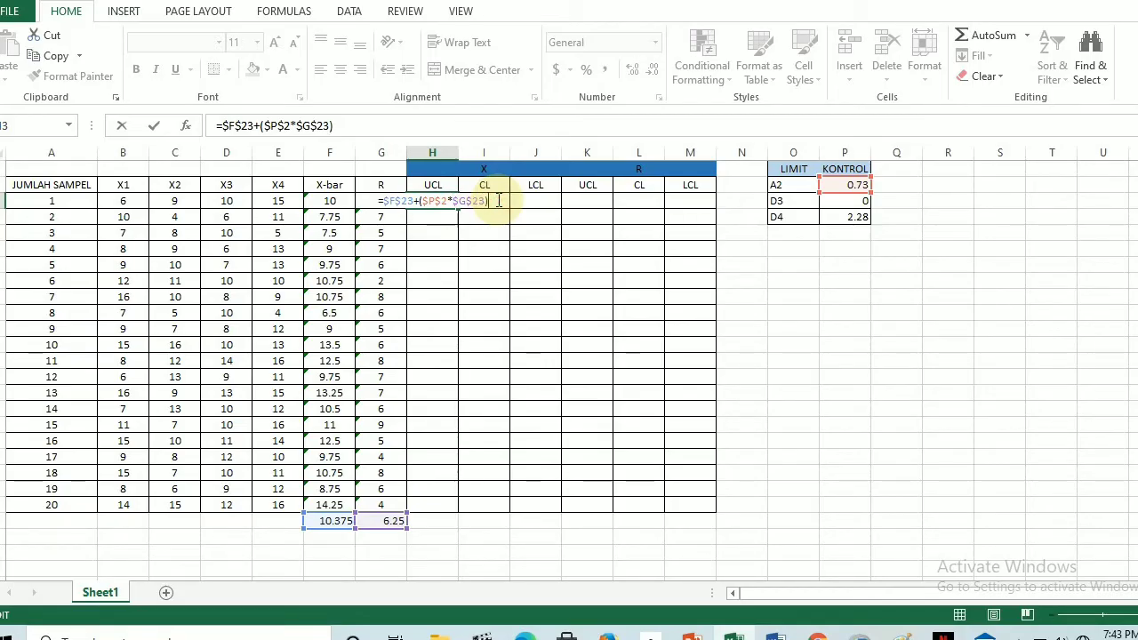
key("Return")
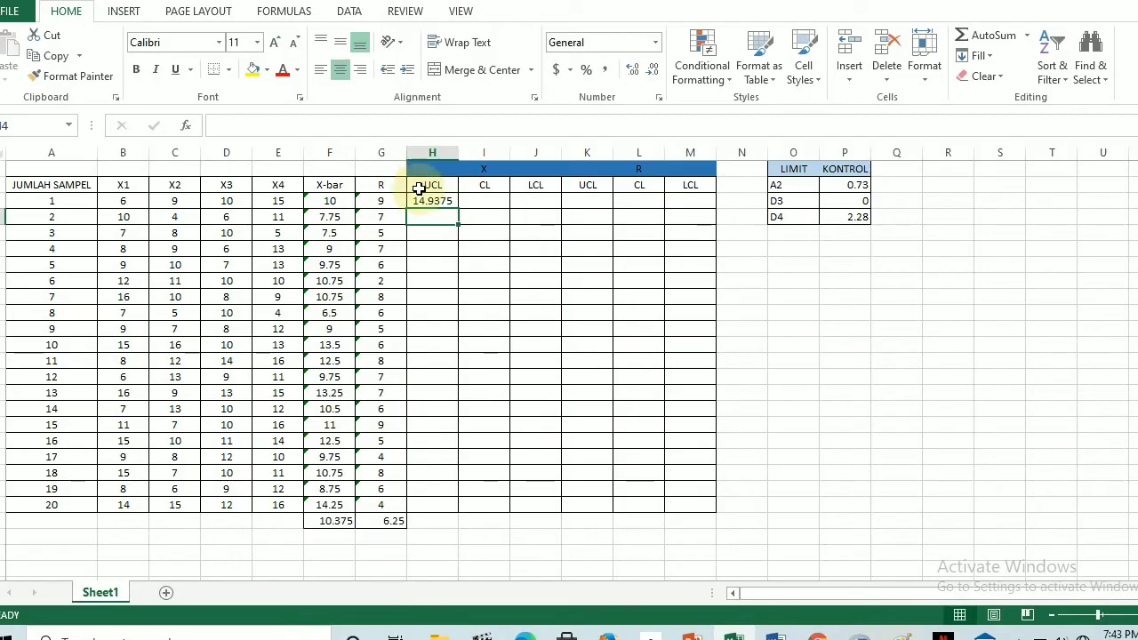
Set the X chart's center line in I3 to the overall X-bar mean with =$F$23
left_click(481, 206)
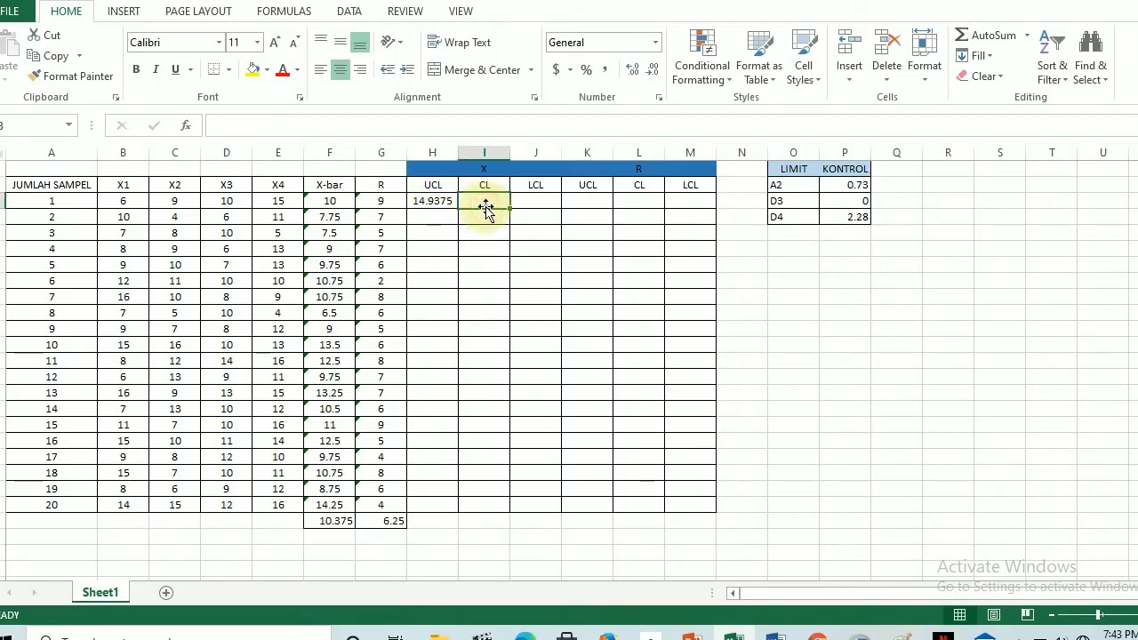
type("=")
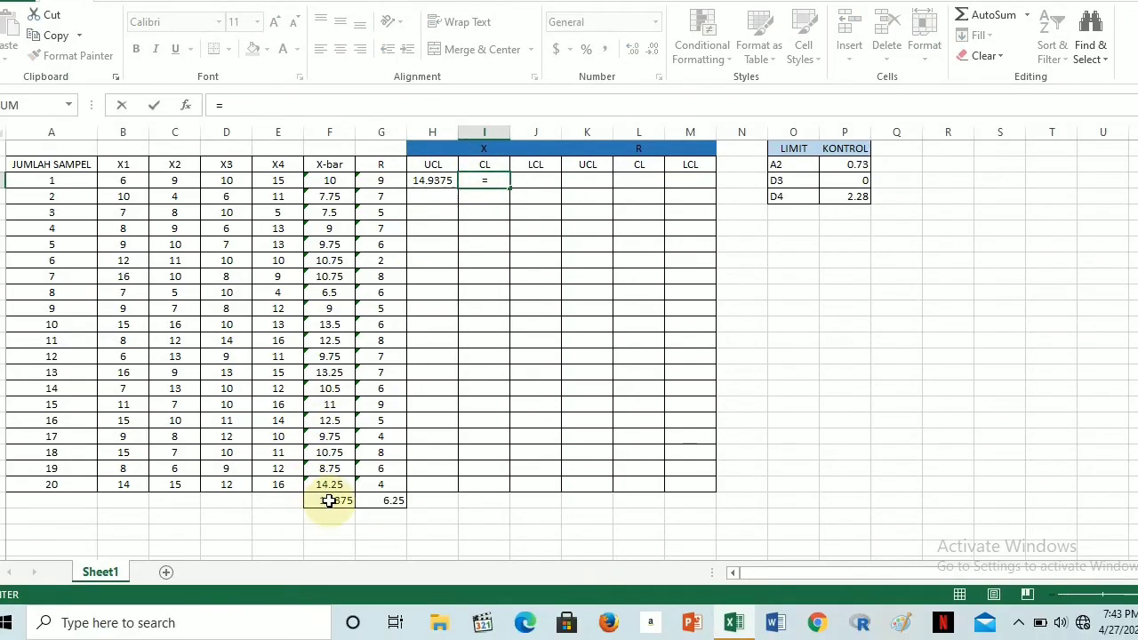
left_click(329, 500)
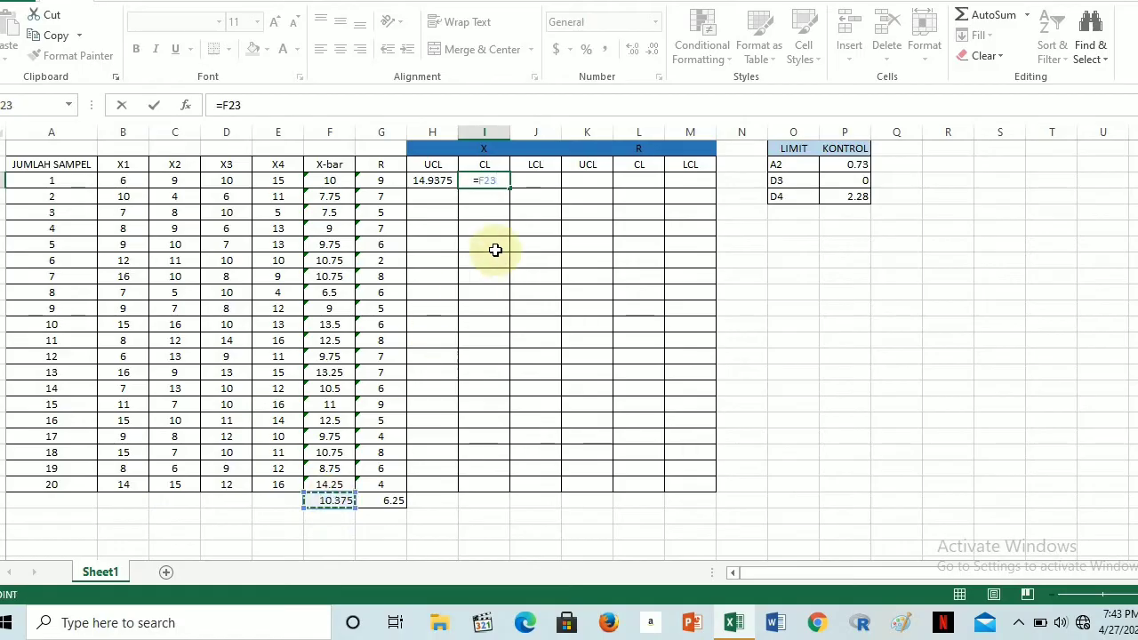
key("F4")
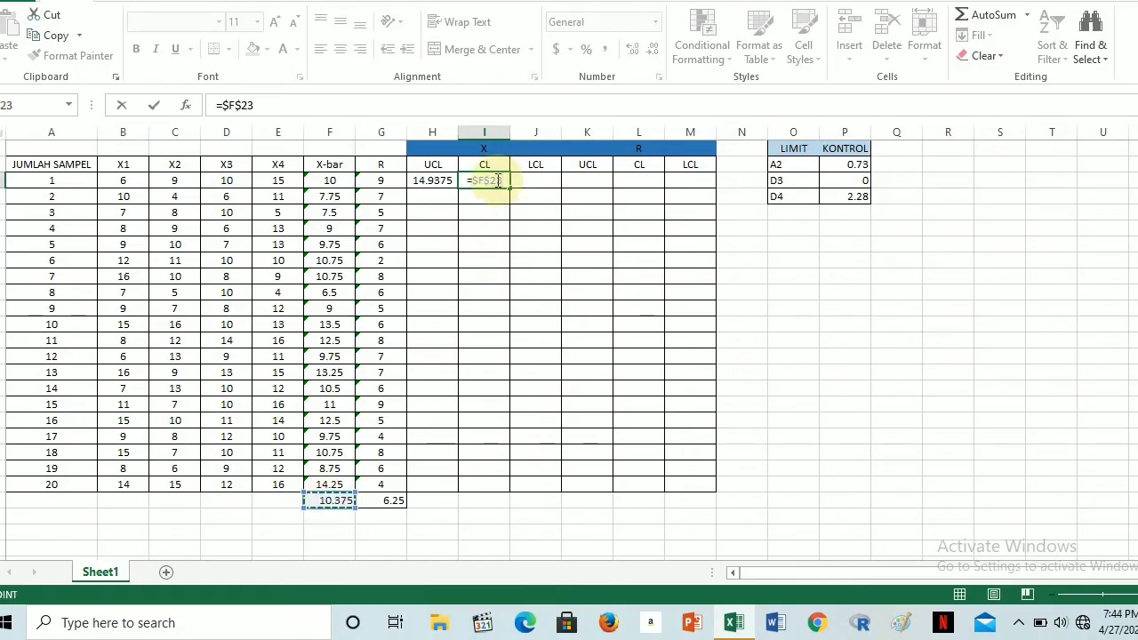
key("Return")
Calculate the X chart's lower control limit in J3 with =$F$23-($P$2*$G$23)
left_click(533, 185)
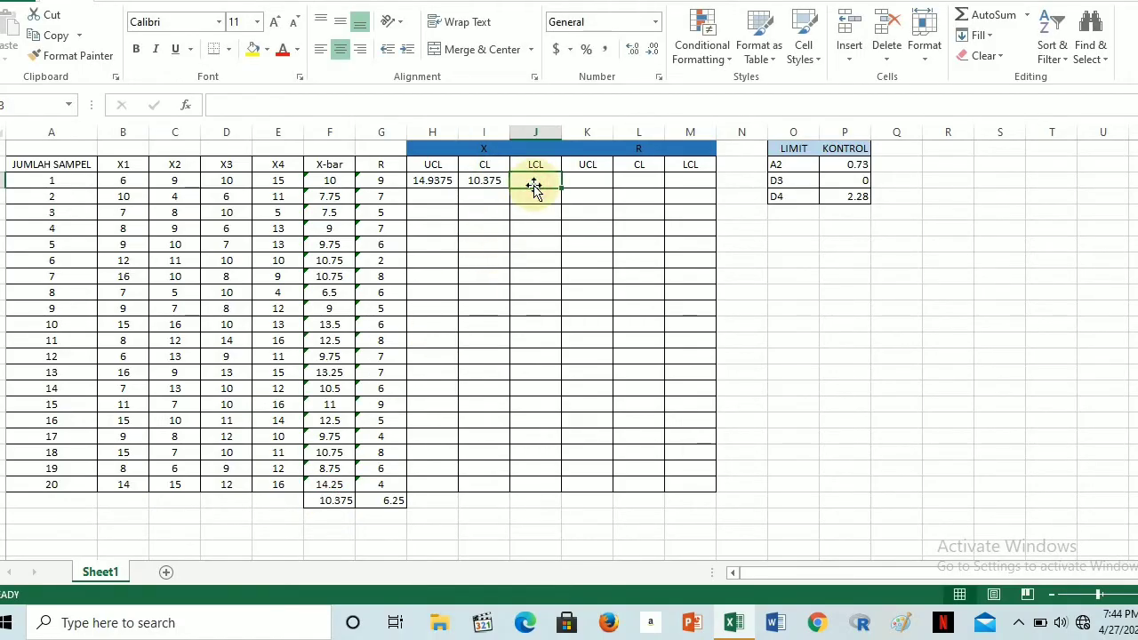
type("=")
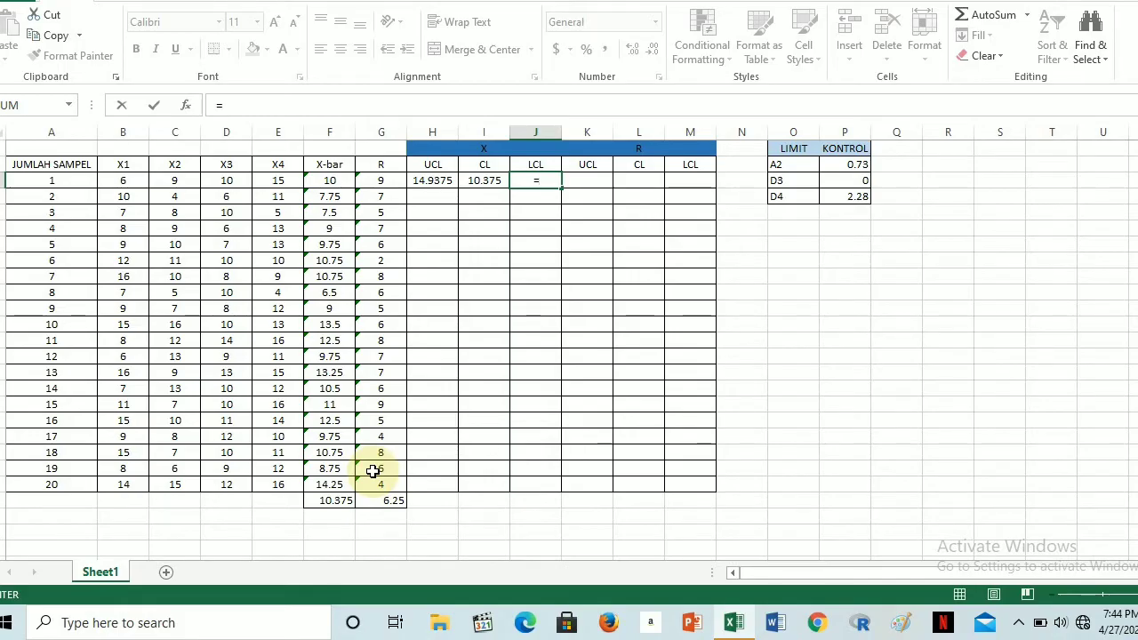
left_click(336, 503)
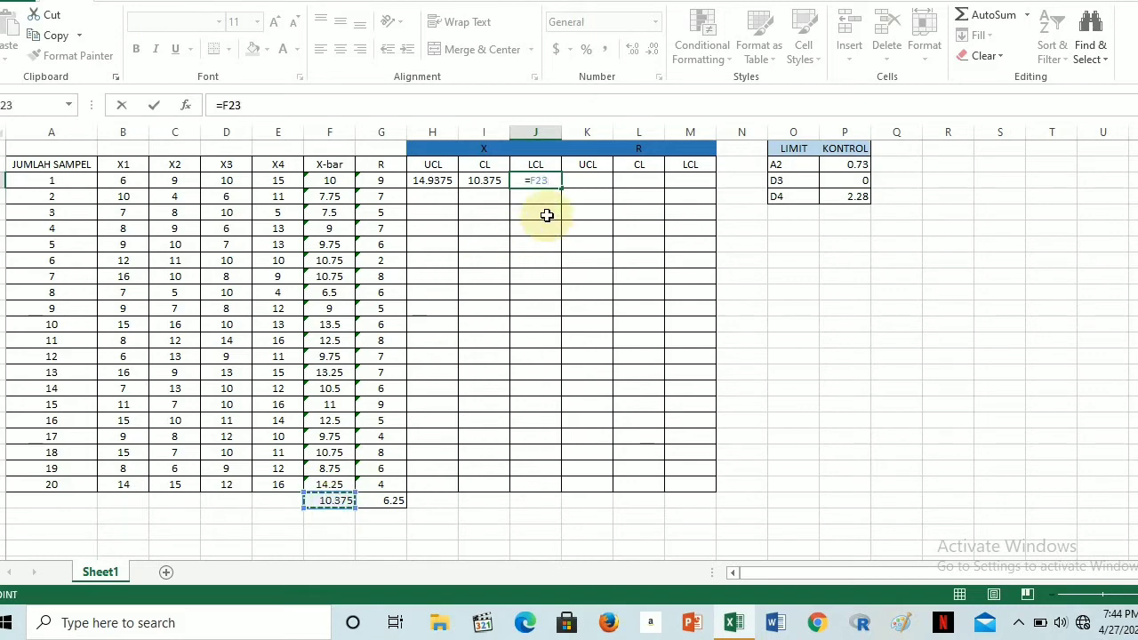
key("F4")
type("-(")
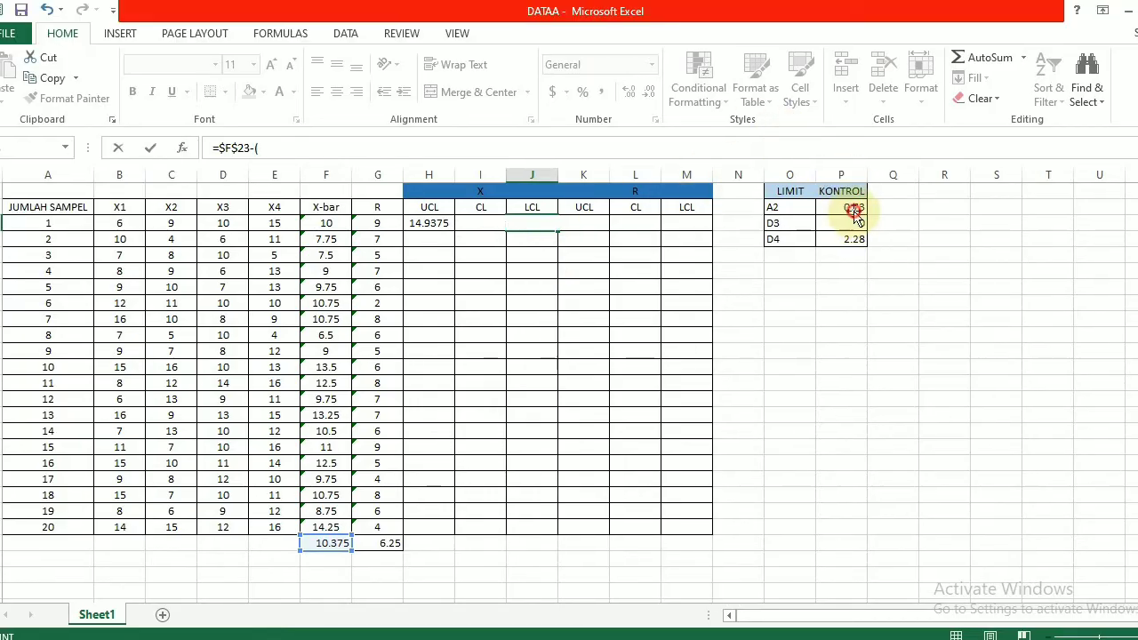
left_click(856, 169)
type("*")
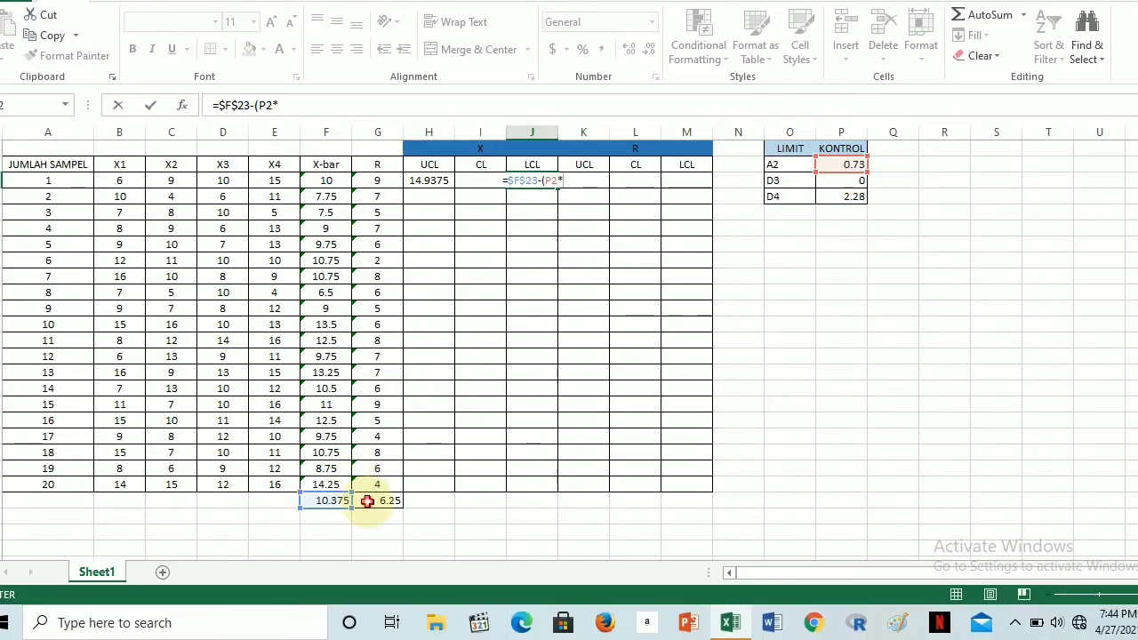
left_click(367, 544)
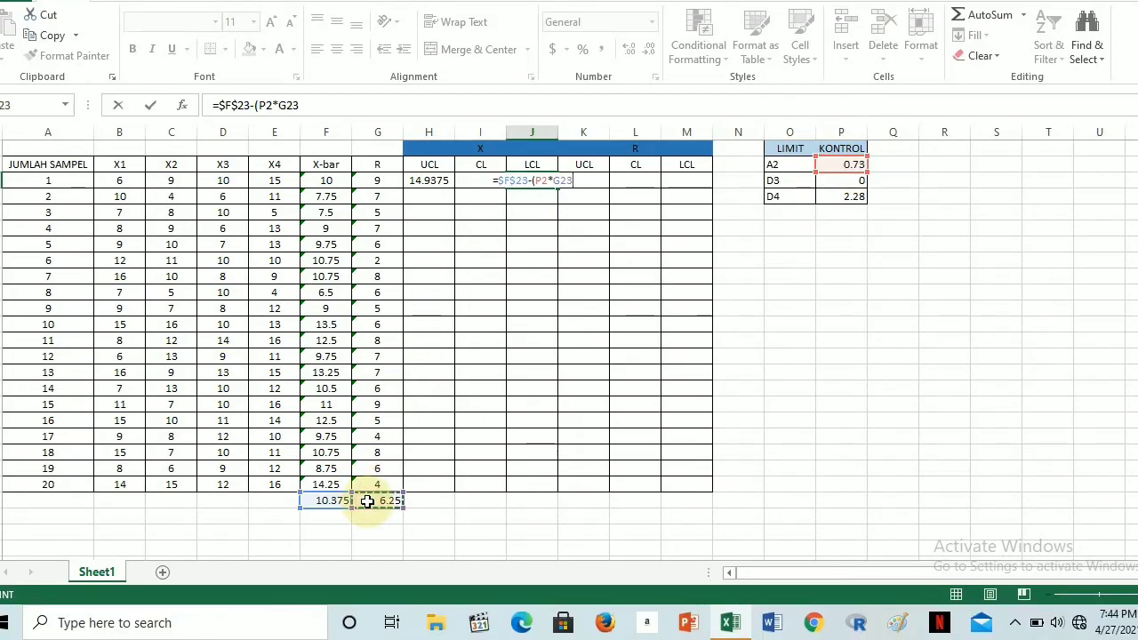
key("F4")
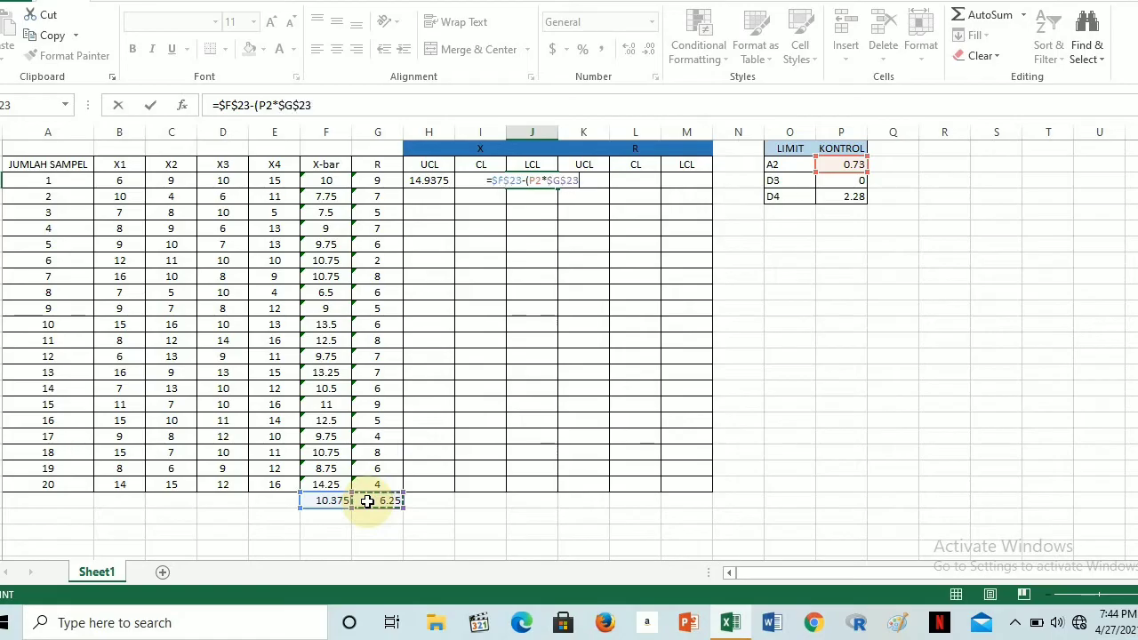
left_click(538, 181)
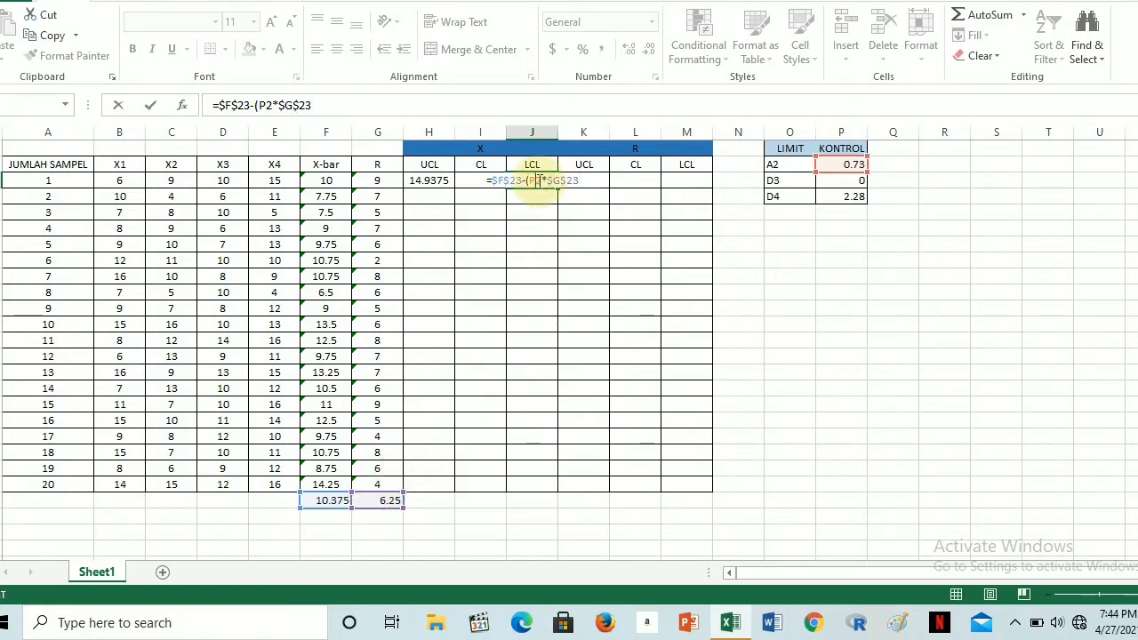
key("F4")
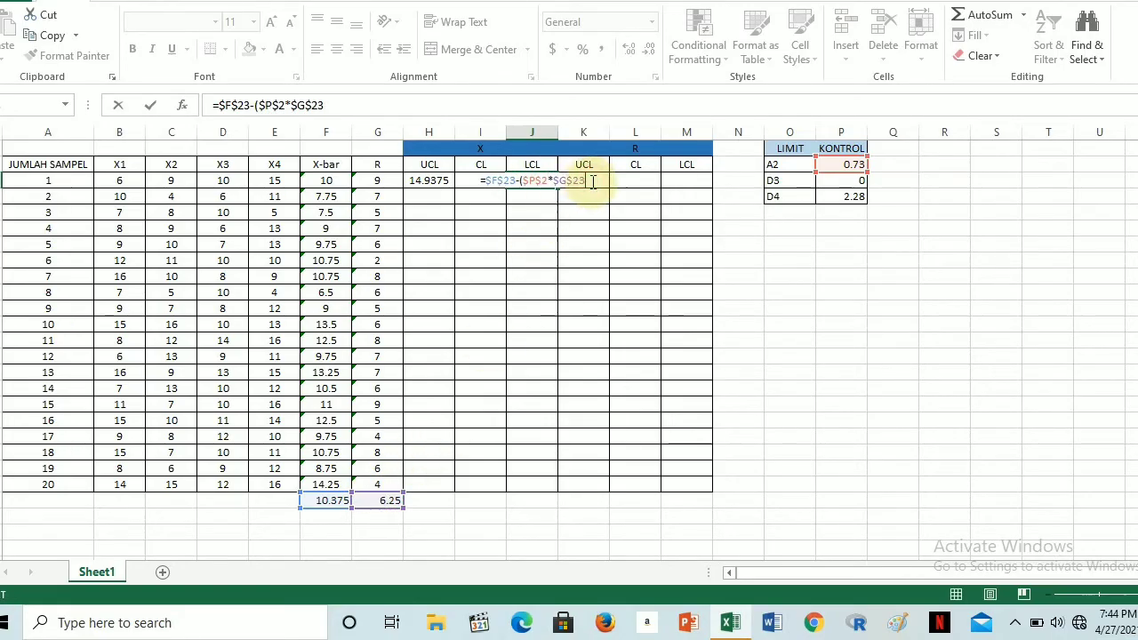
type(")")
key("Return")
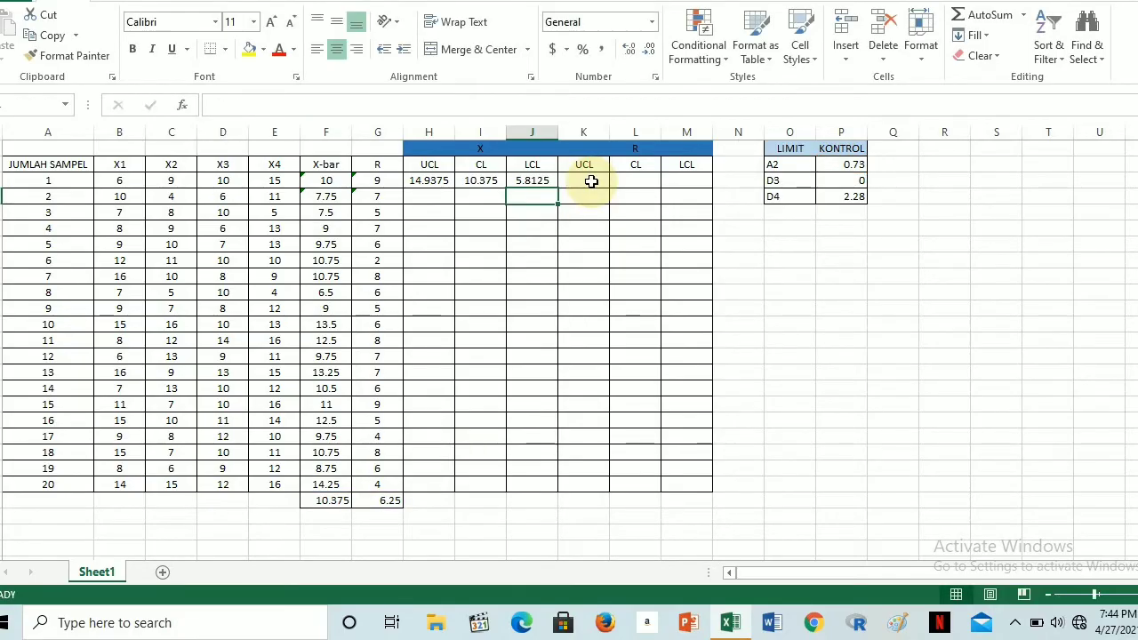
Fill the X chart's UCL, CL and LCL formulas in columns H, I and J from row 3 down to row 22
left_click(427, 182)
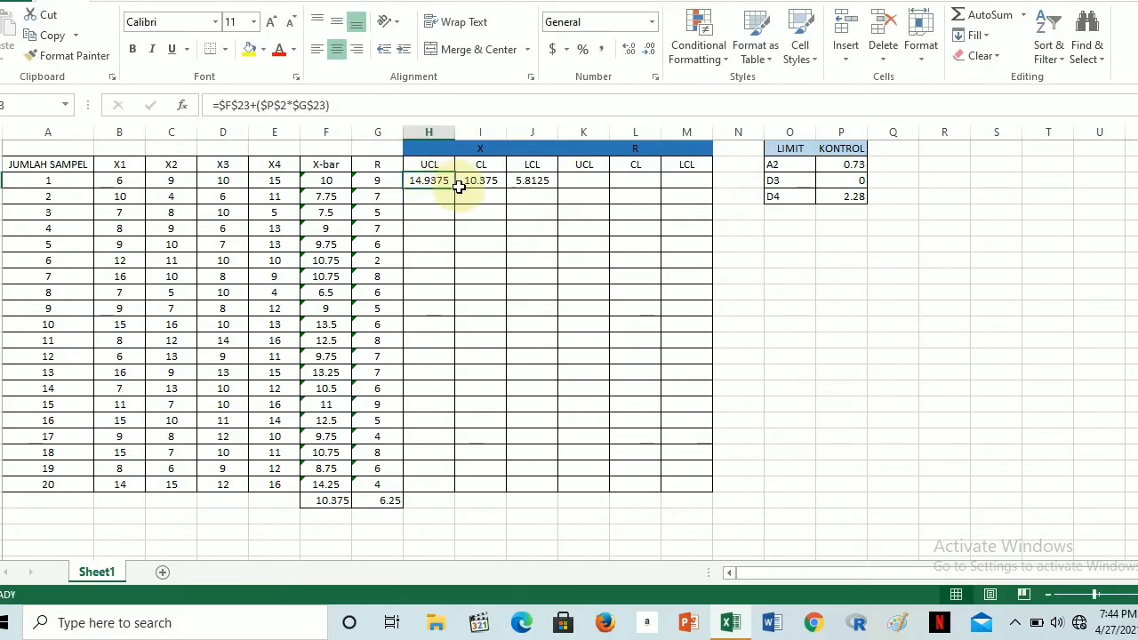
left_click_drag(455, 189, 427, 484)
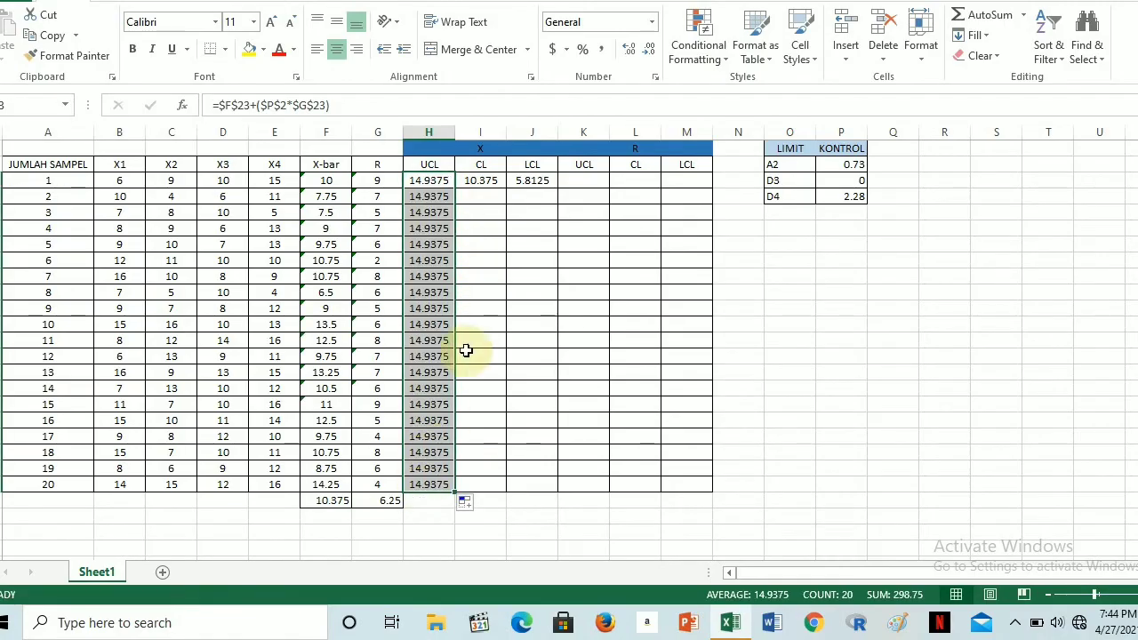
left_click(481, 181)
left_click_drag(506, 188, 496, 489)
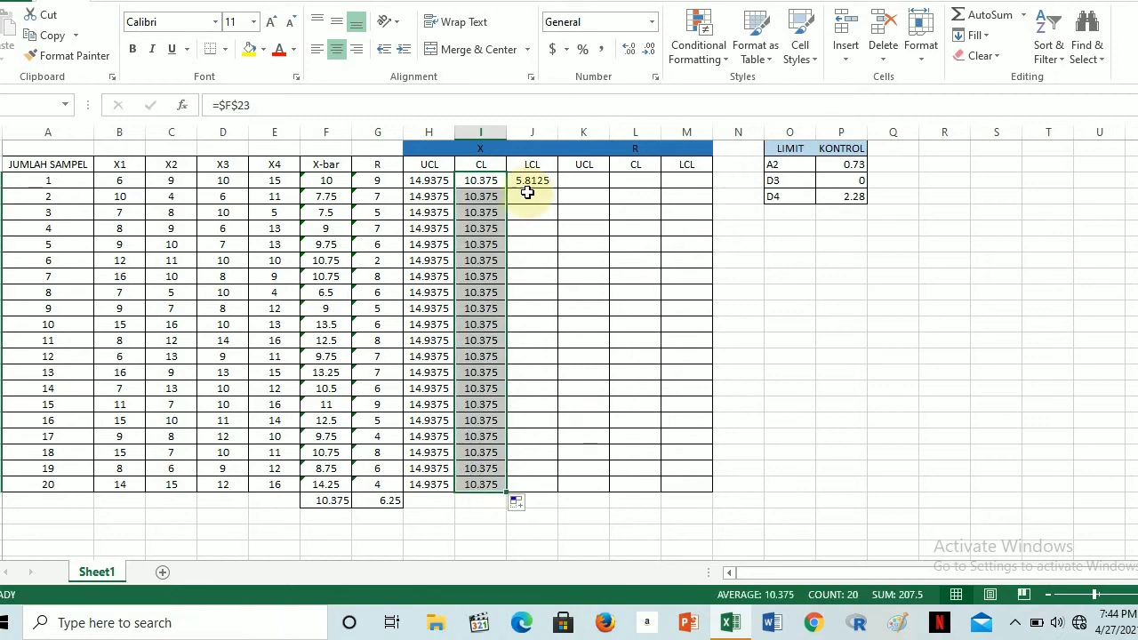
left_click(533, 181)
left_click_drag(558, 187, 541, 494)
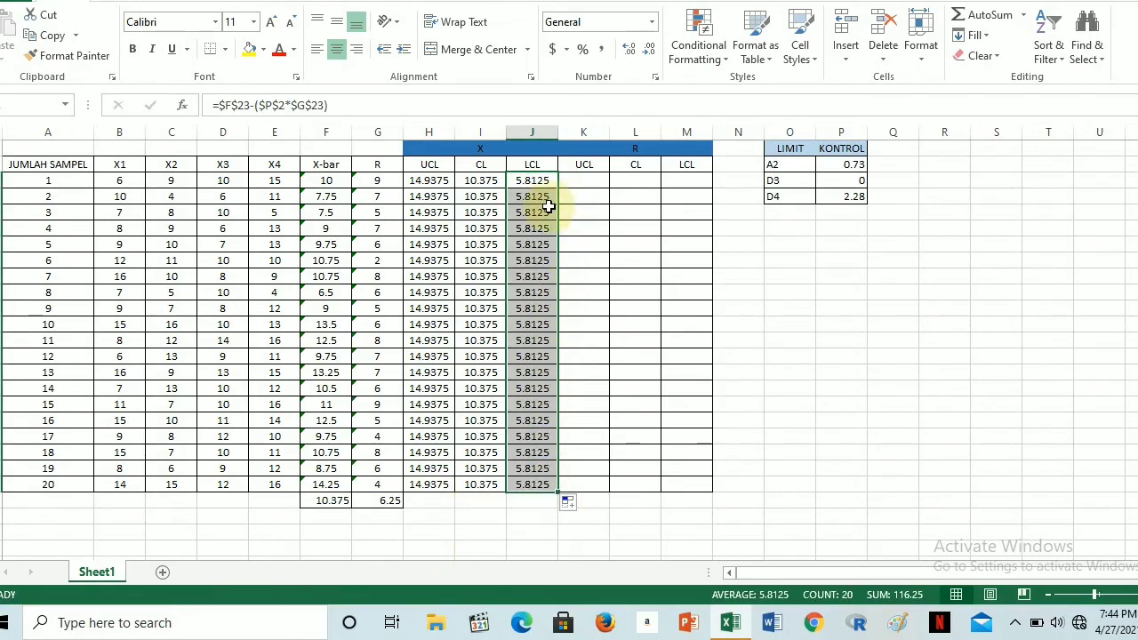
Calculate the R chart's upper control limit in K3 with =$P$4*G23
left_click(586, 180)
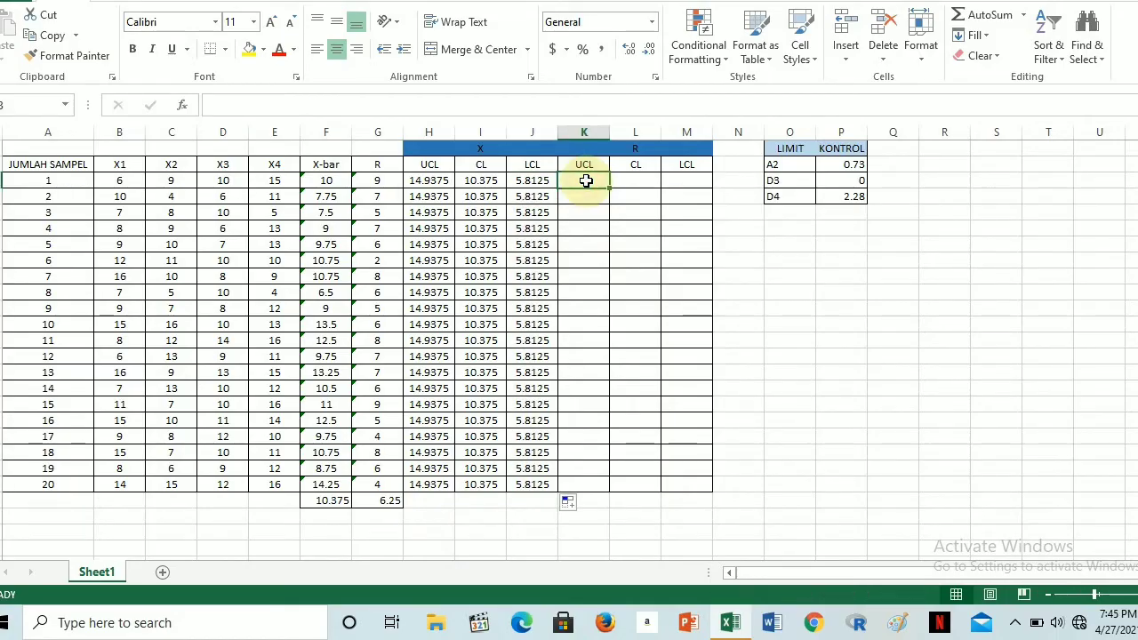
type("=")
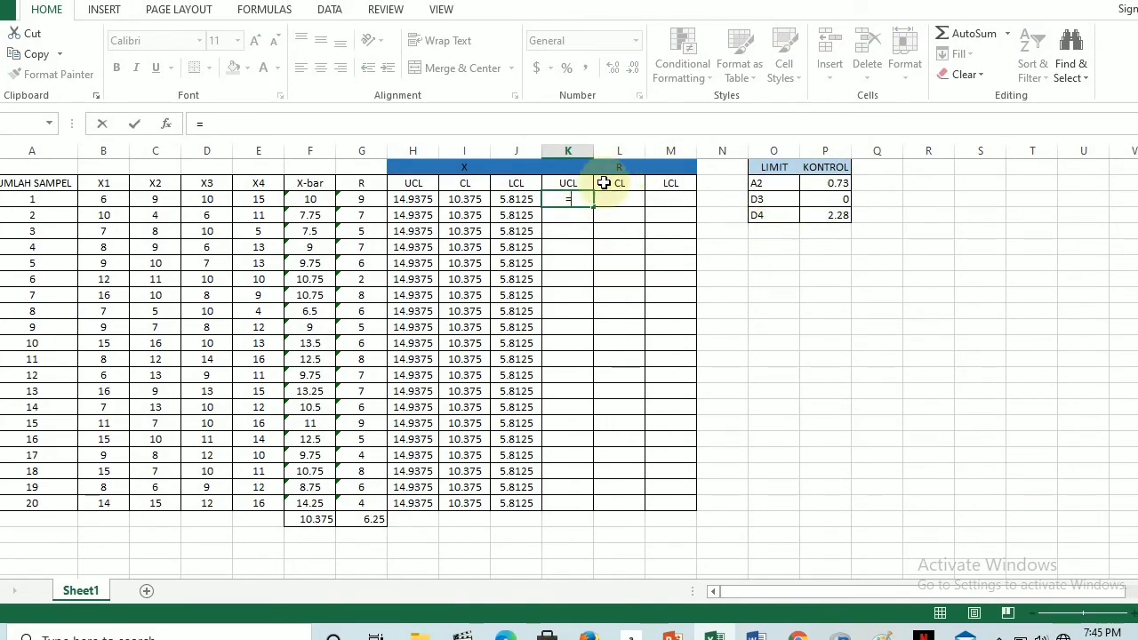
left_click(831, 216)
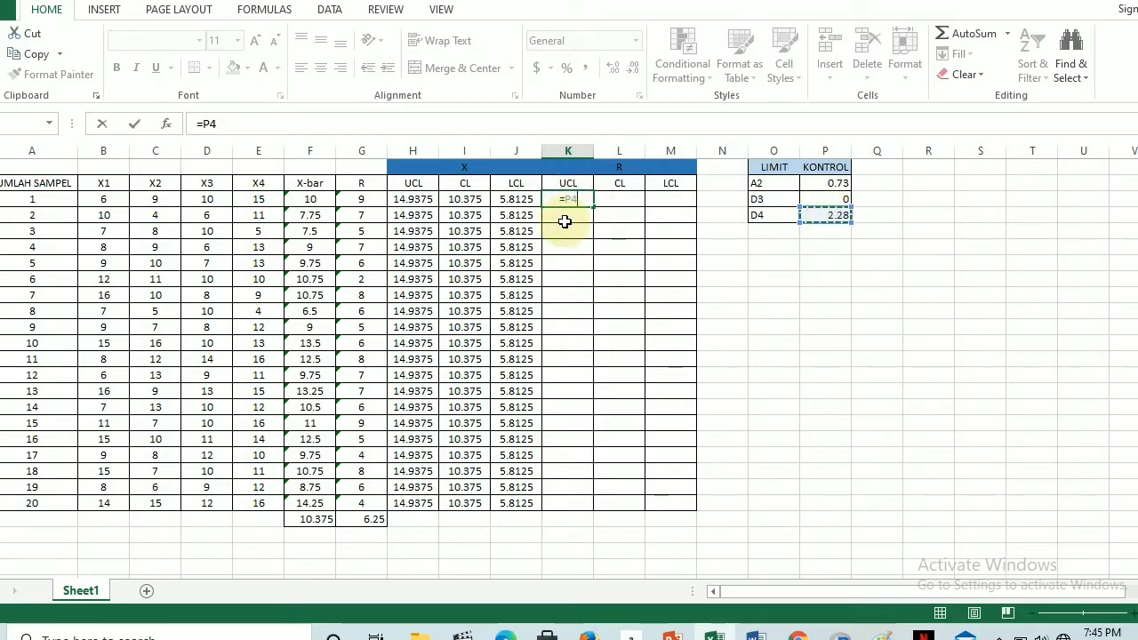
key("F4")
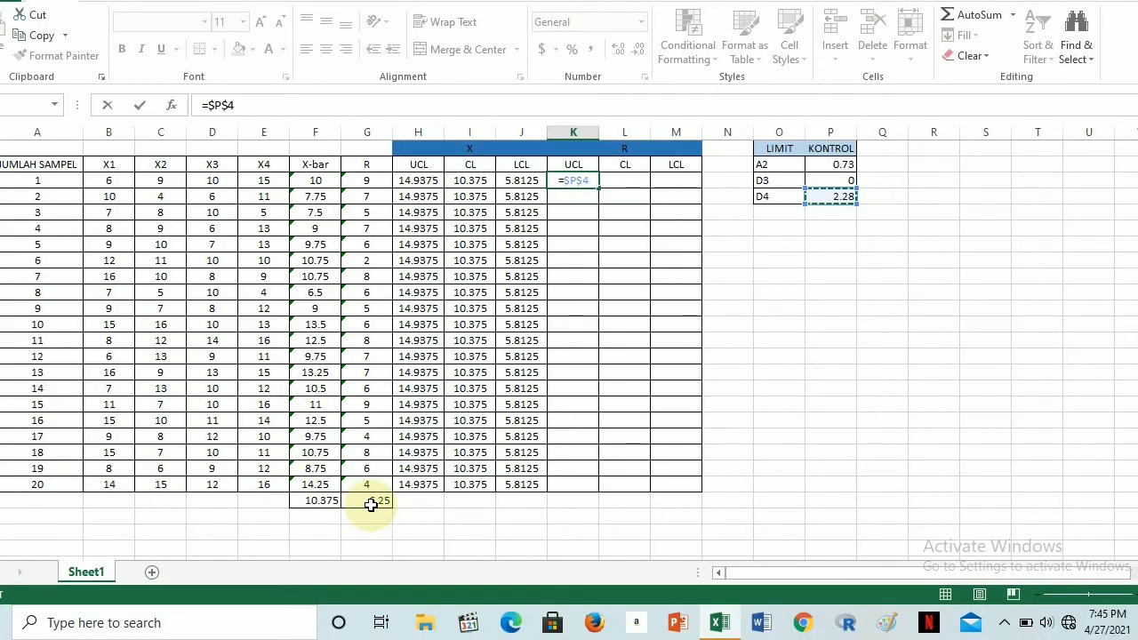
left_click(372, 504)
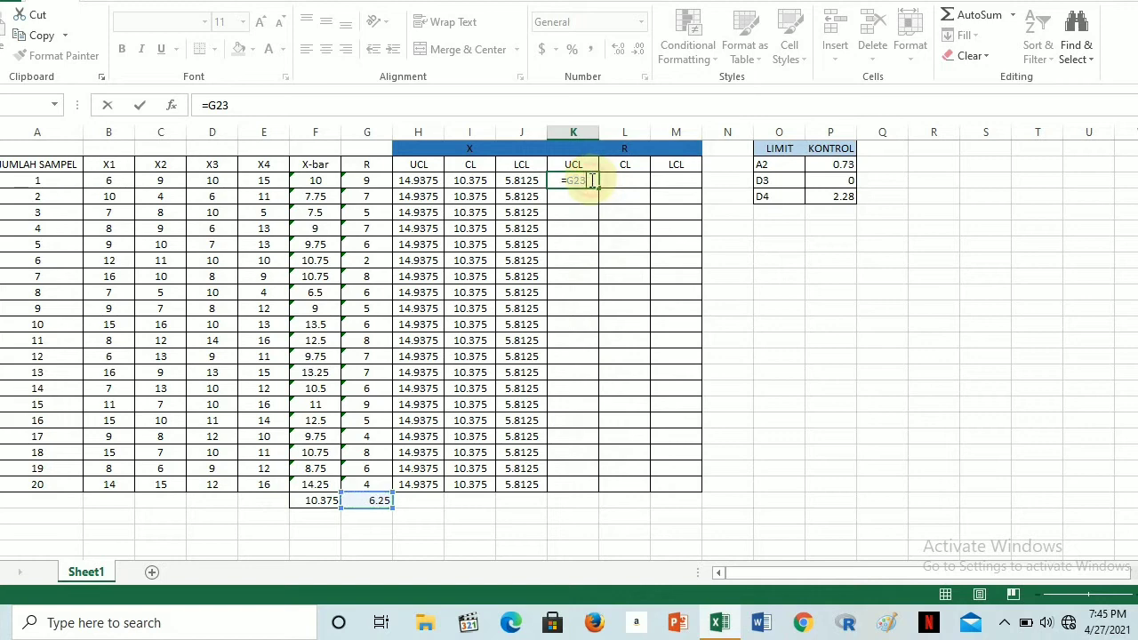
key("ctrl+z")
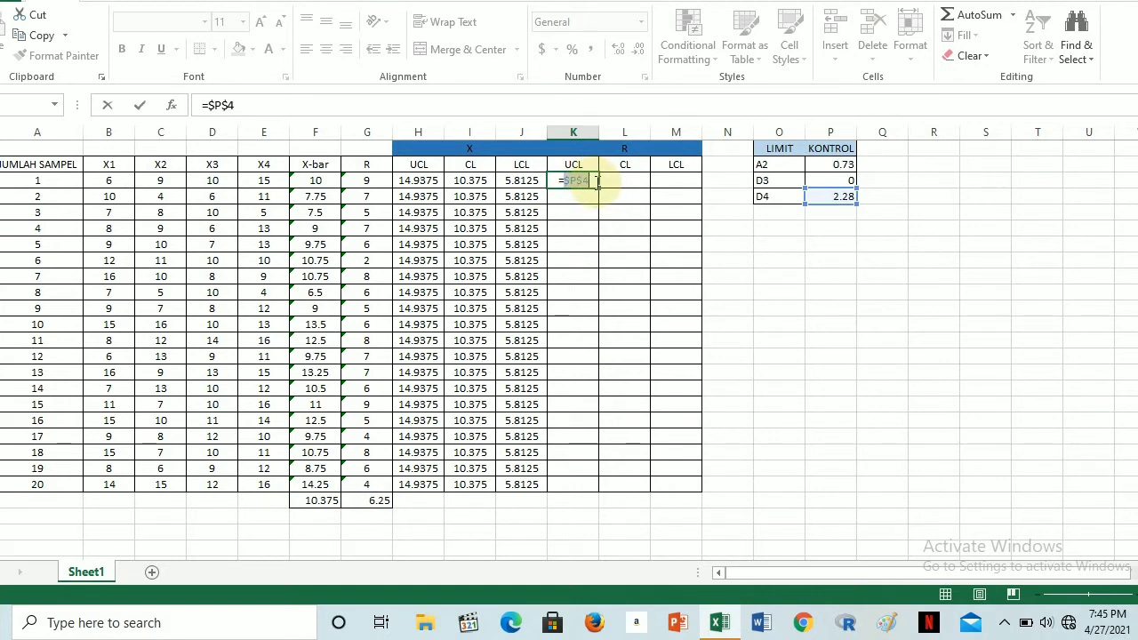
type("*")
left_click(374, 504)
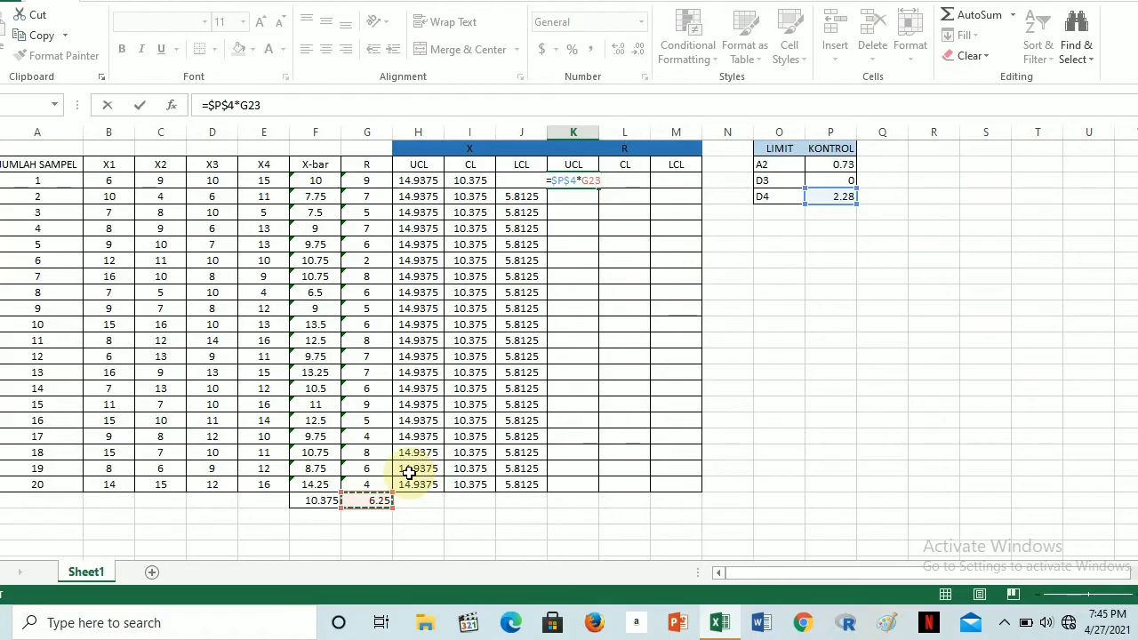
key("Return")
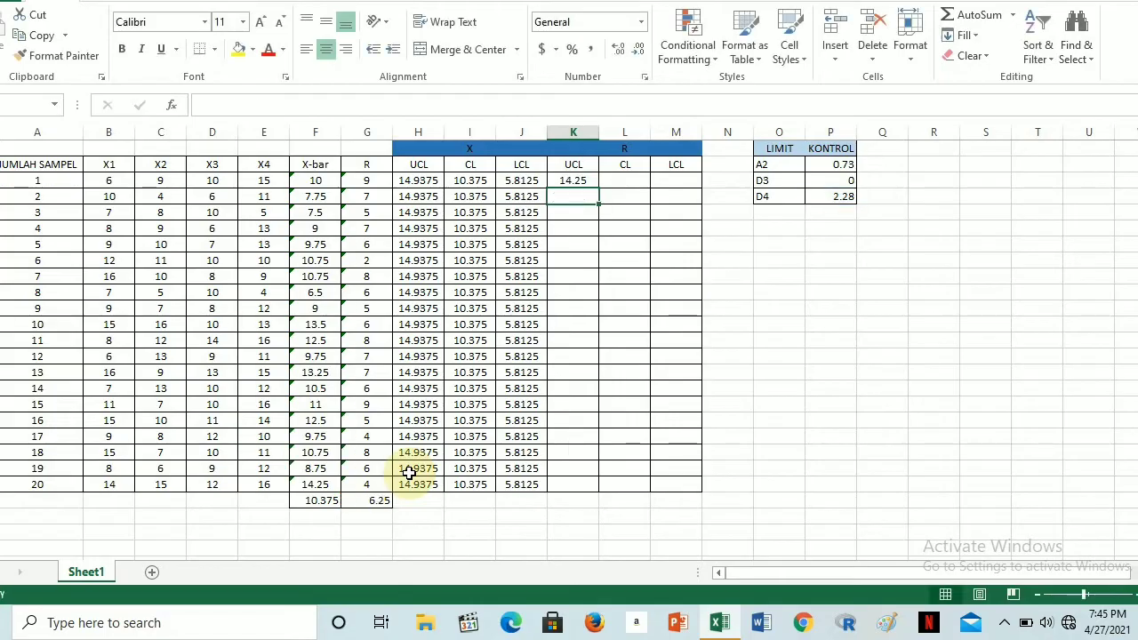
Set the R chart's center line in L3 to the mean range with =$G$23
left_click(628, 175)
type("=")
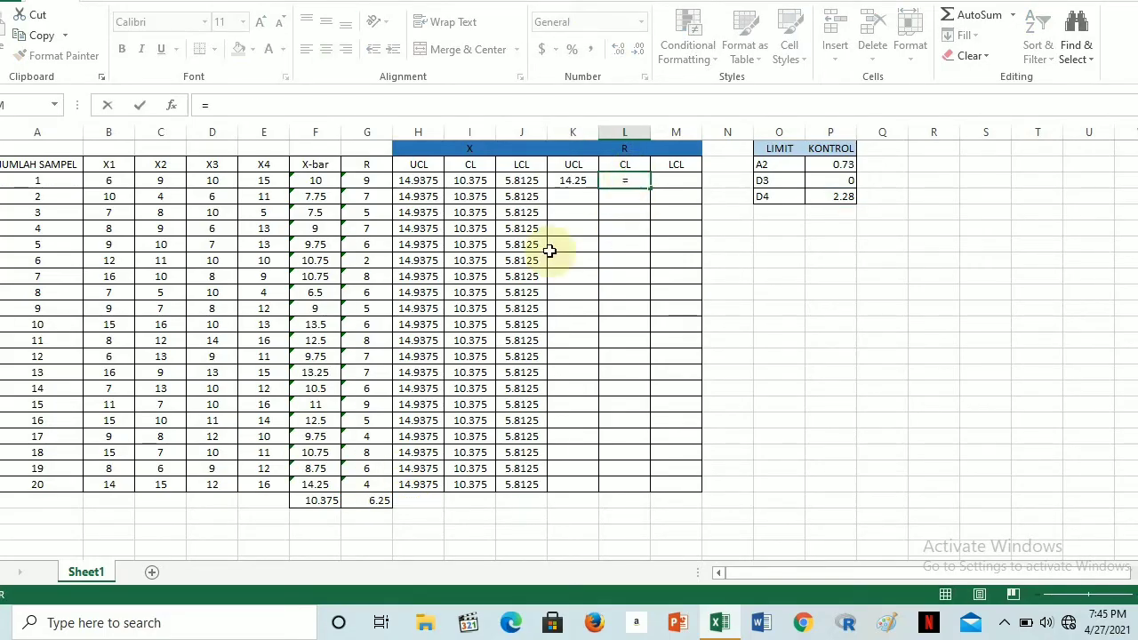
left_click(376, 501)
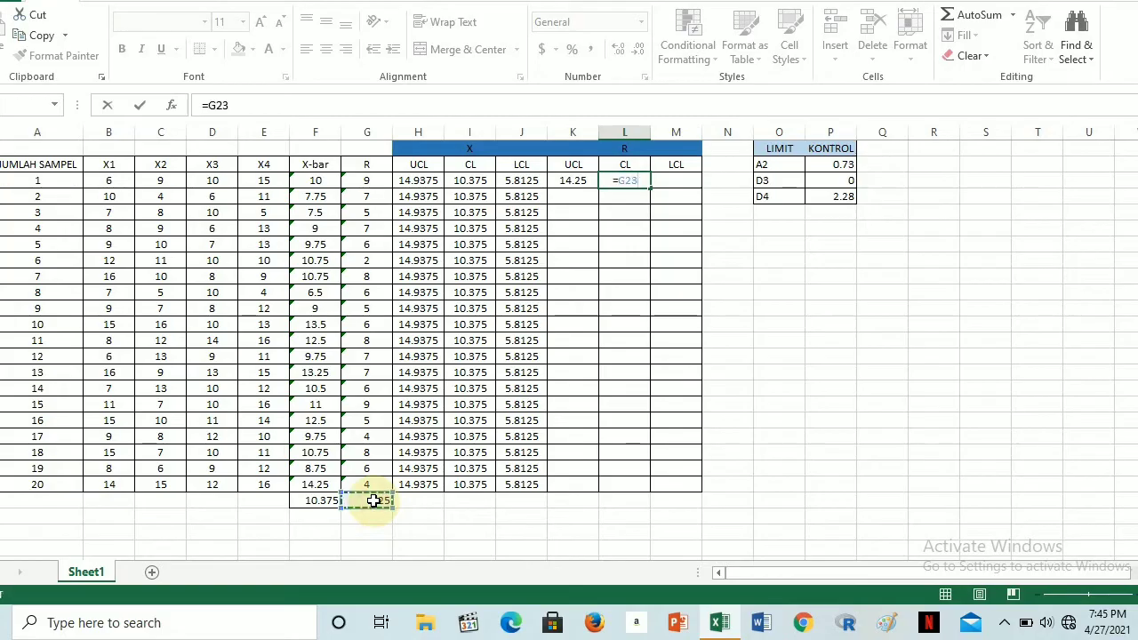
key("F4")
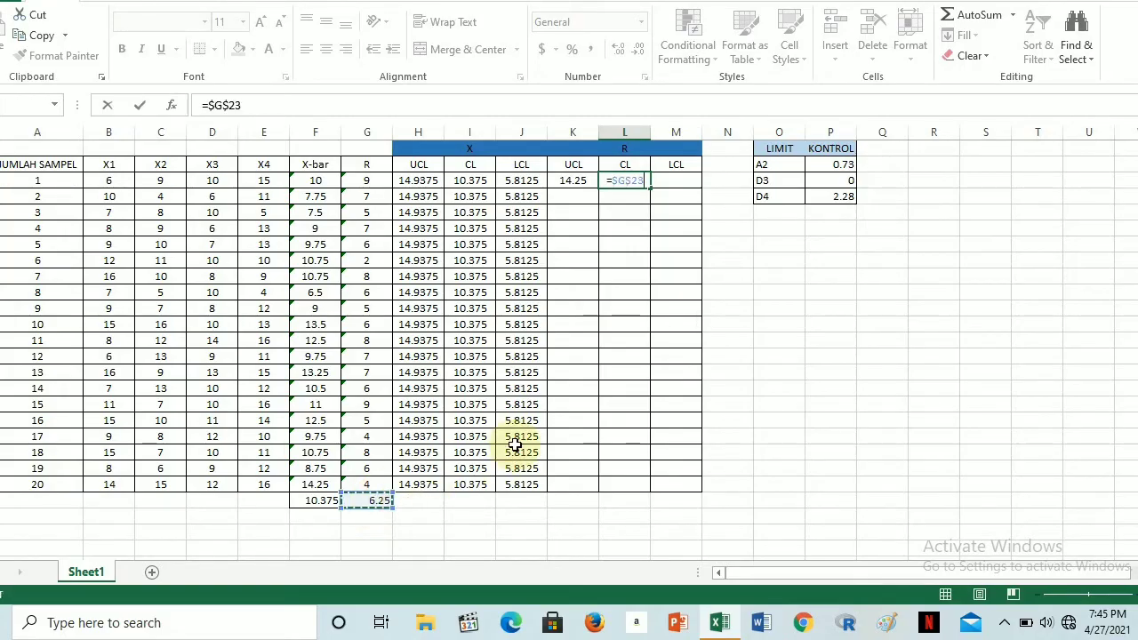
key("Return")
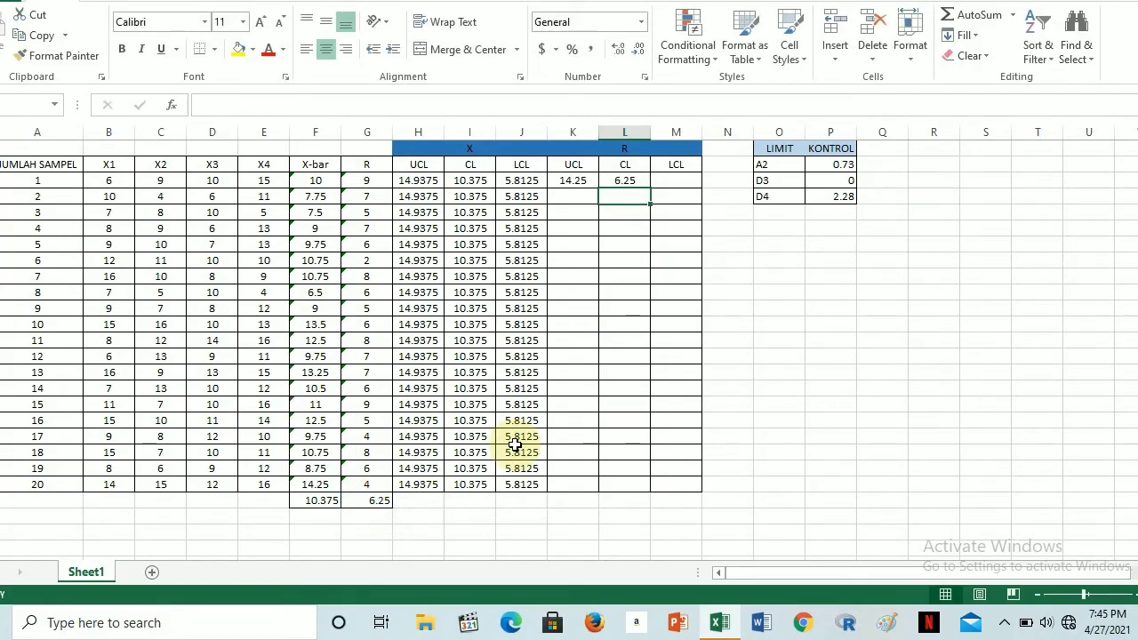
Enter the R chart's lower control limit formula =$G$23*P4 in M3
left_click(671, 178)
type("=")
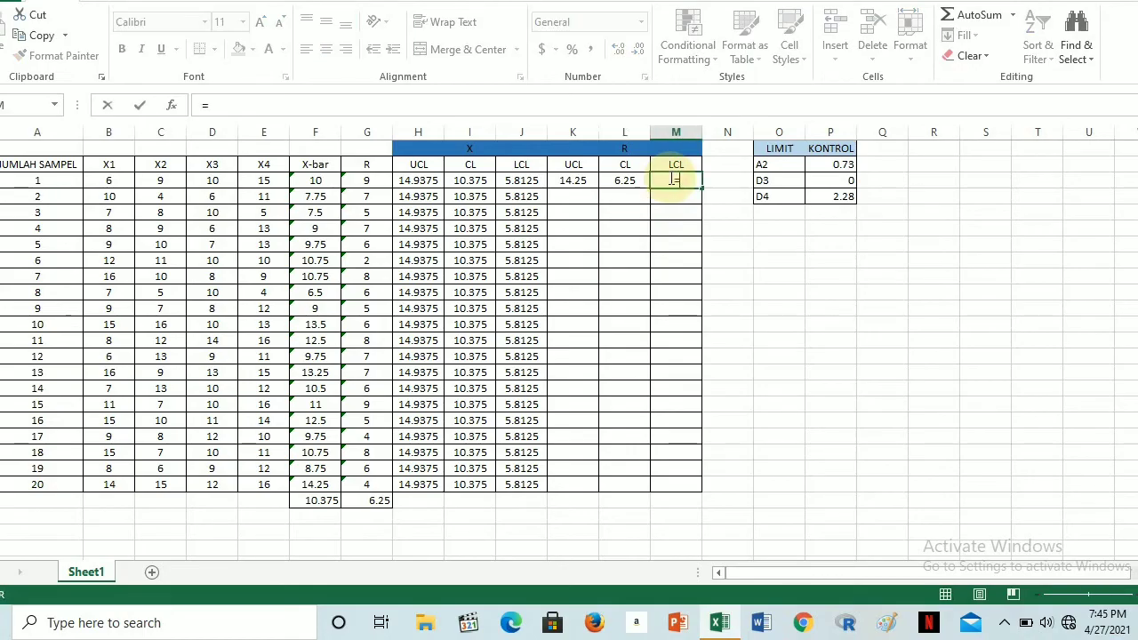
left_click(377, 501)
key("F4")
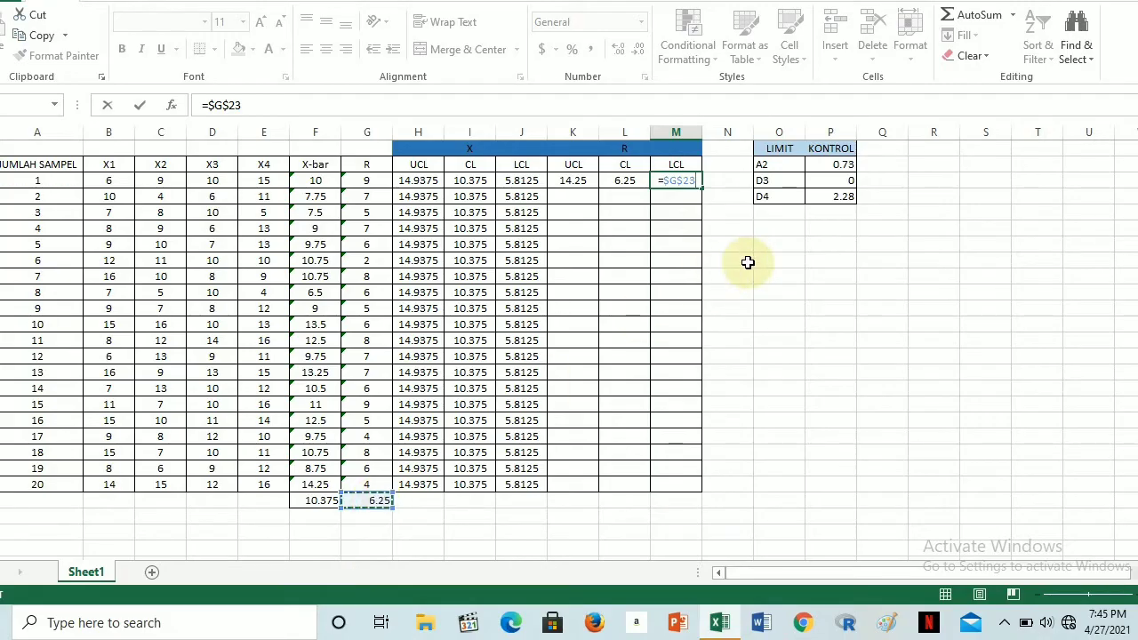
type("*")
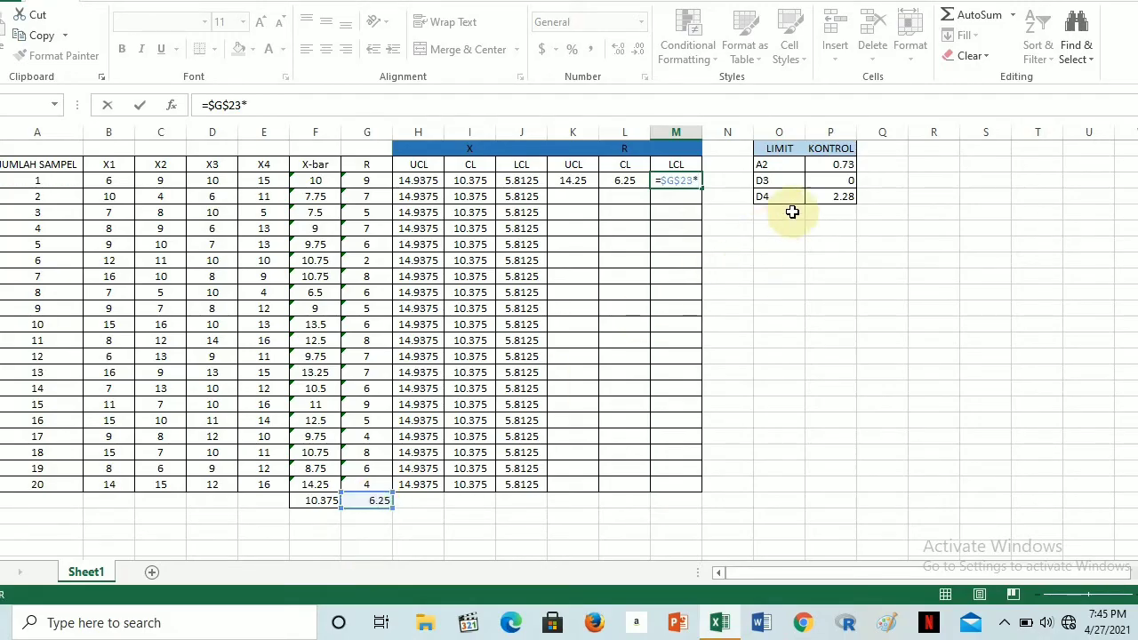
left_click(825, 197)
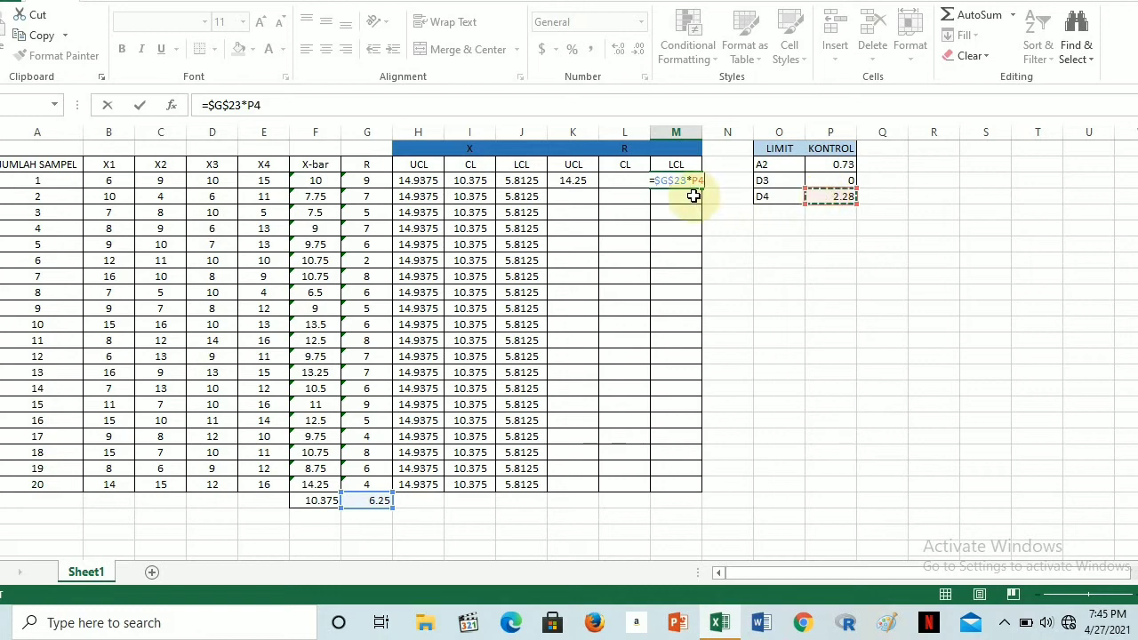
key("Return")
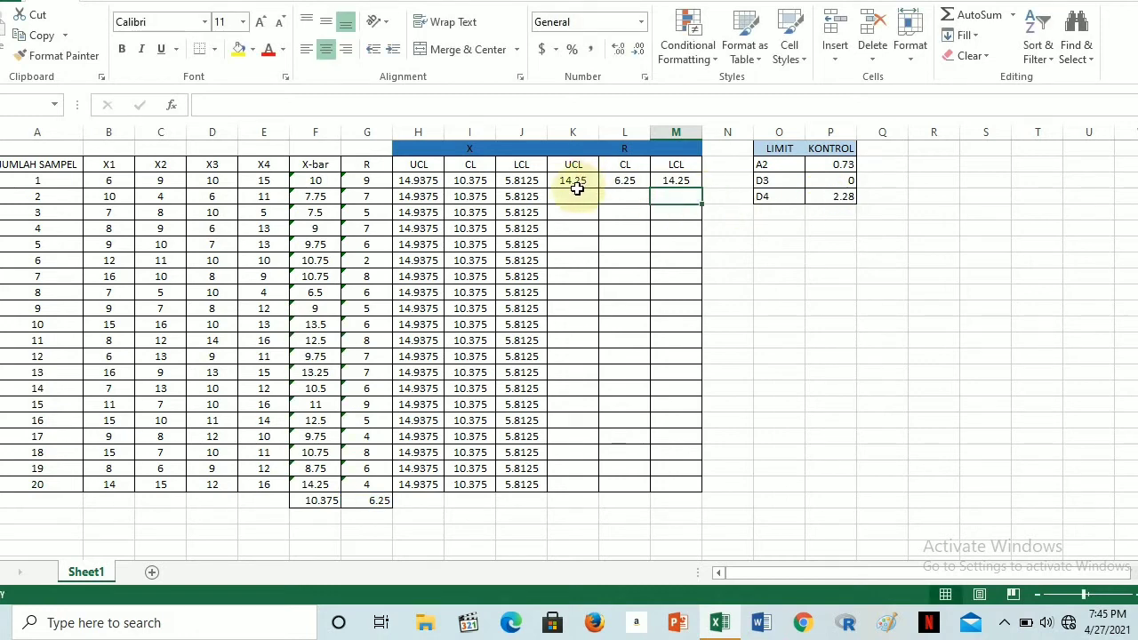
Try to fill the R chart's UCL formula from K3 down to K22
left_click(577, 184)
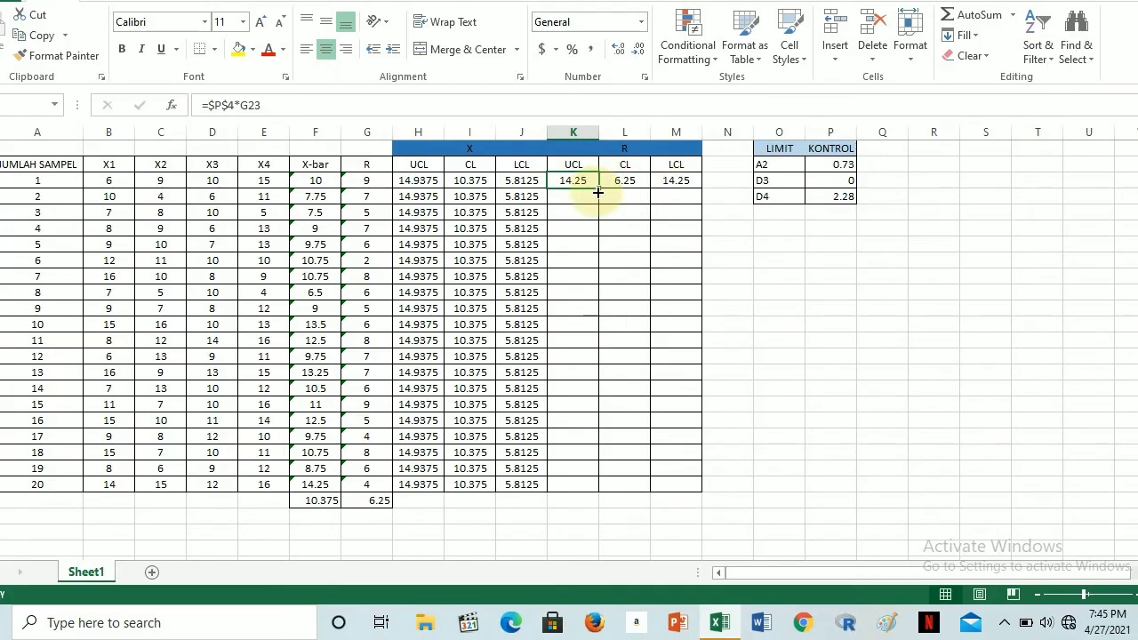
left_click_drag(598, 192, 582, 494)
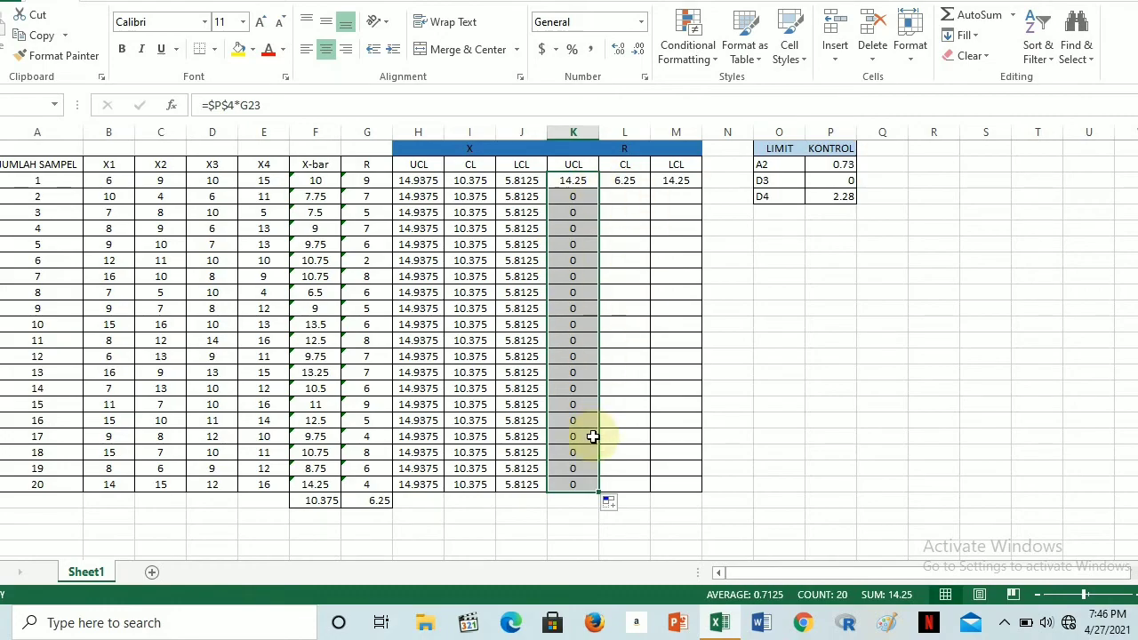
key("ctrl+z")
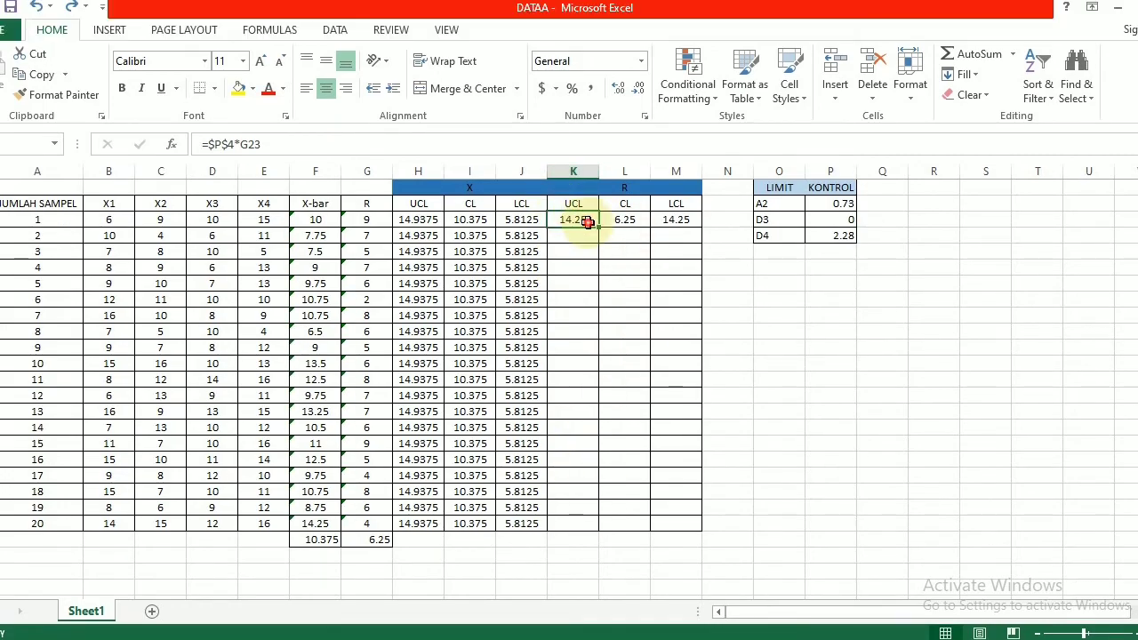
Make the mean range reference in K3 absolute as =$P$4*$G$23 and fill the formula down to K22
double_click(589, 183)
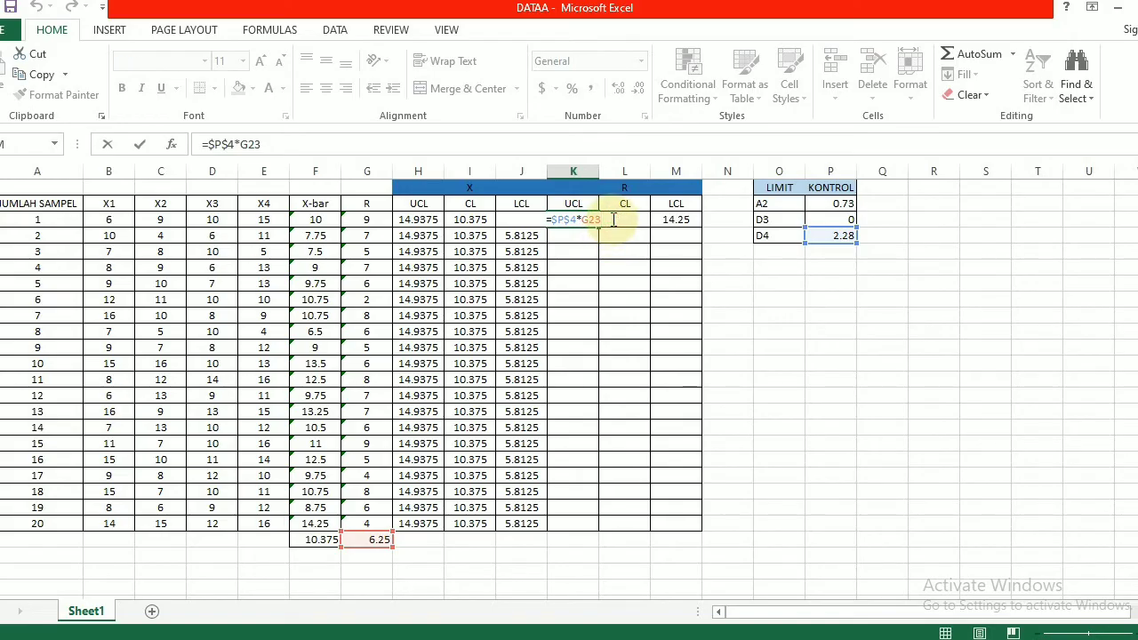
key("F4")
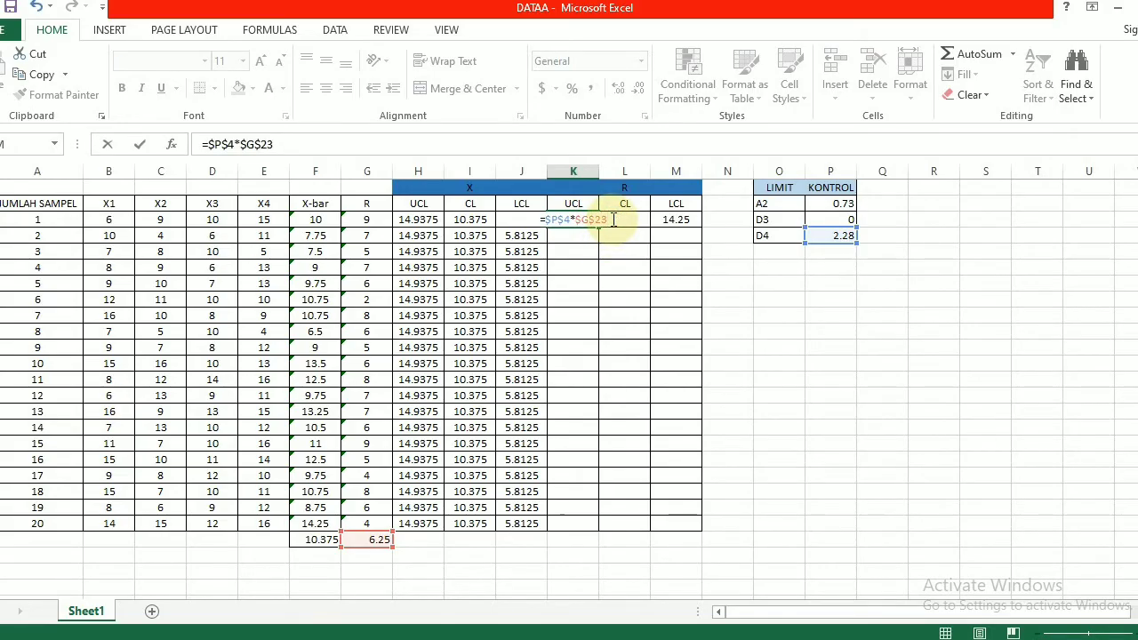
left_click(613, 220)
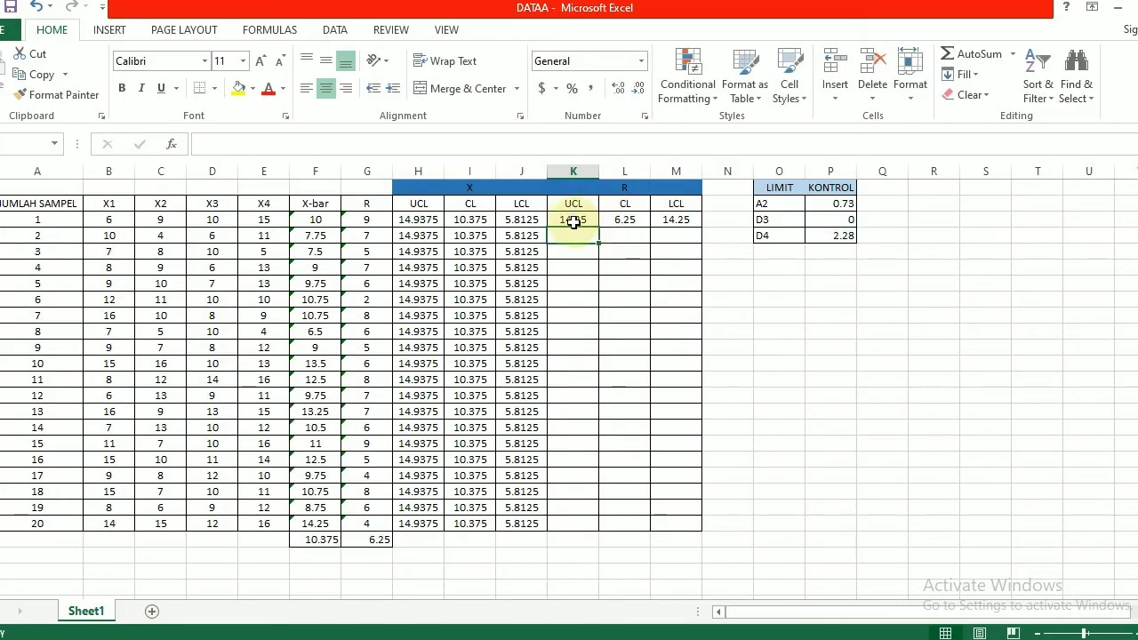
left_click(575, 222)
left_click_drag(598, 228, 574, 496)
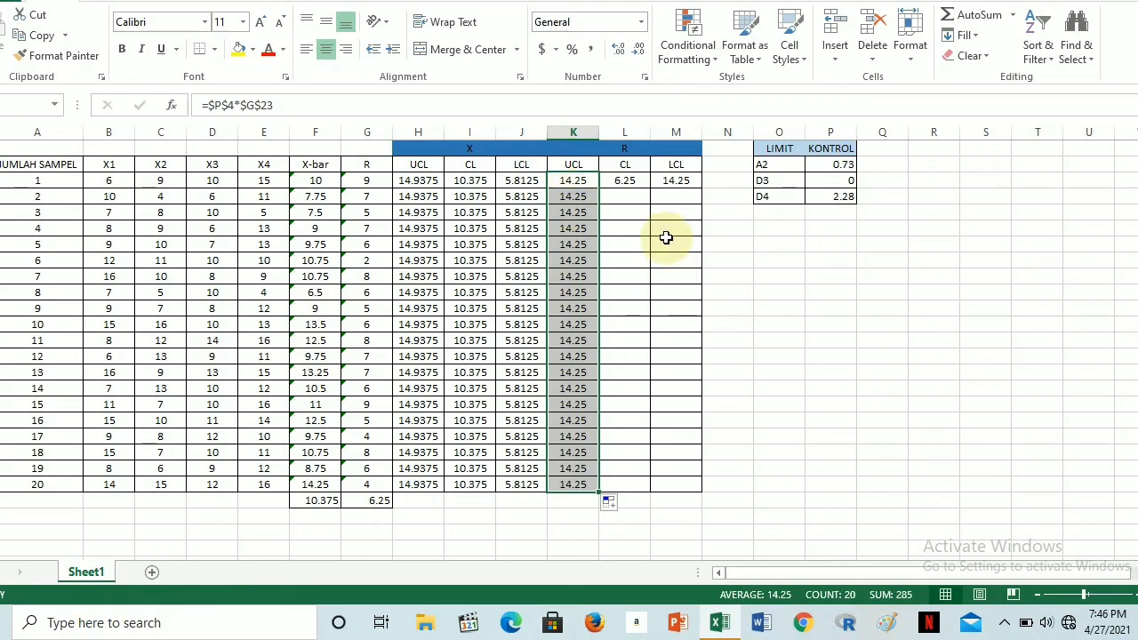
Fill the R chart's CL and LCL formulas in columns L and M from row 3 down to row 22
left_click(627, 182)
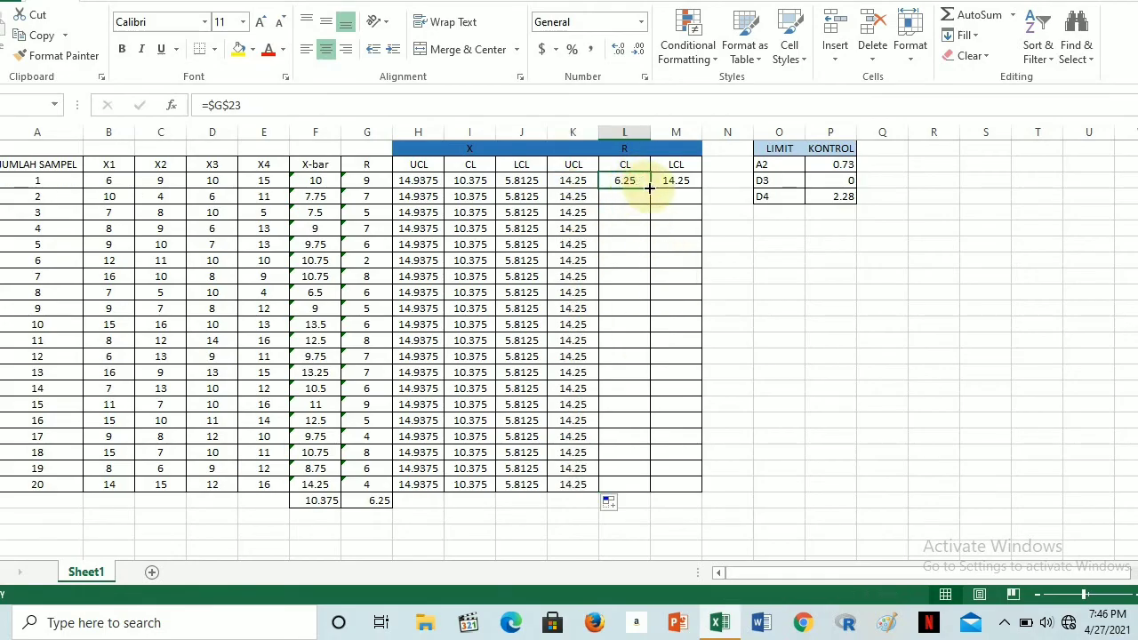
left_click_drag(647, 194, 623, 490)
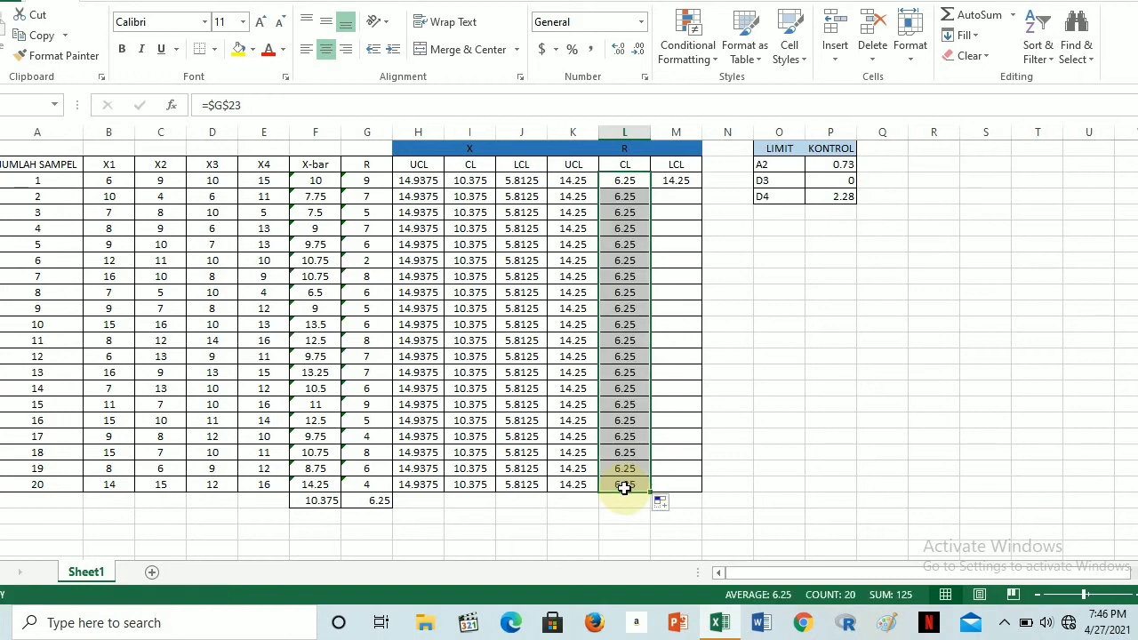
left_click(676, 182)
left_click_drag(701, 188, 681, 493)
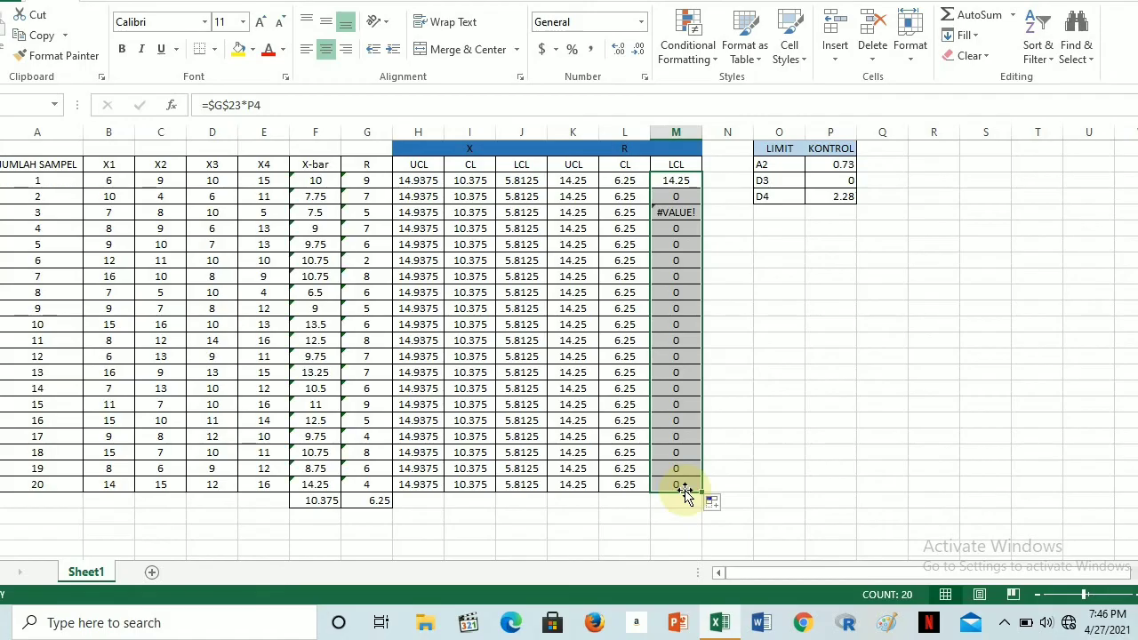
Make the D4 reference in M3 absolute as =$G$23*$P$4 and refill the R chart's LCL column down to M22
double_click(690, 182)
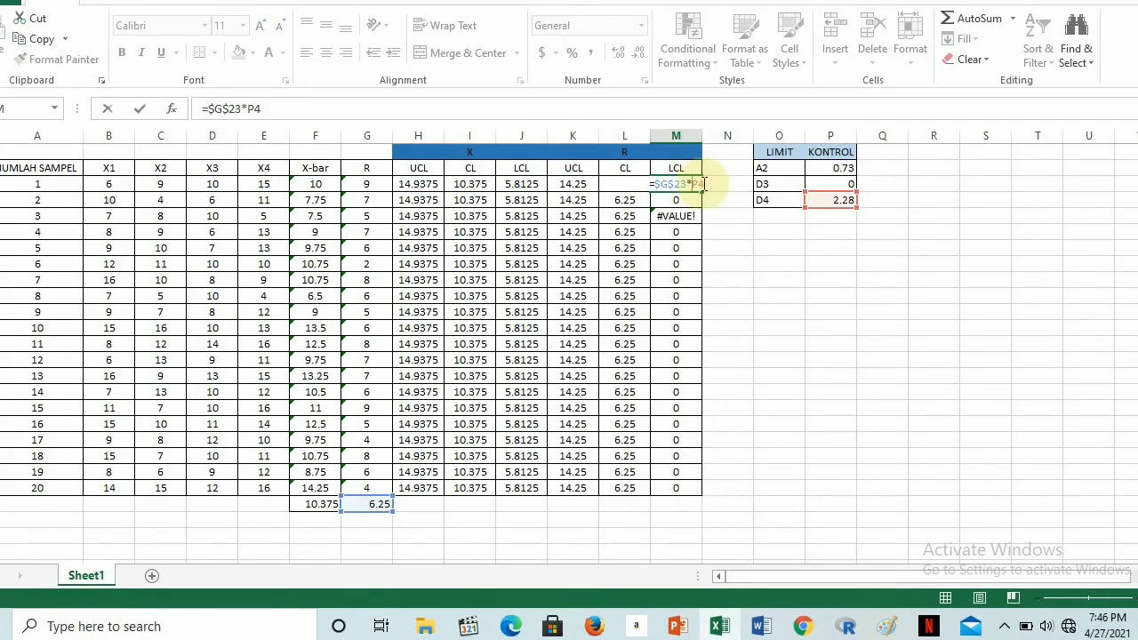
key("F4")
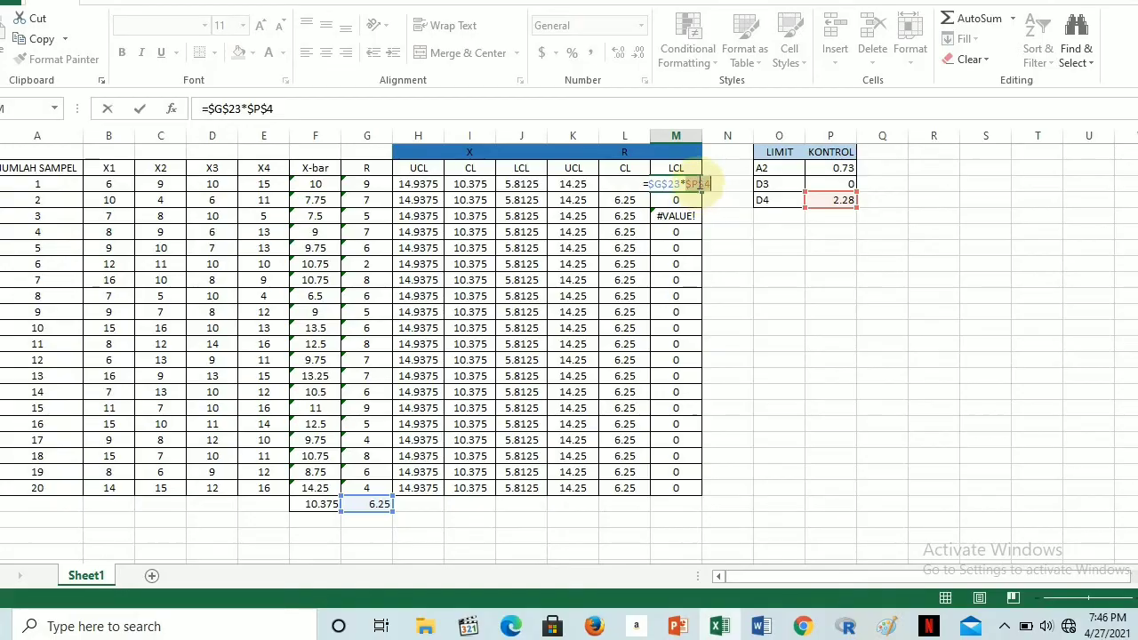
key("Return")
left_click(689, 183)
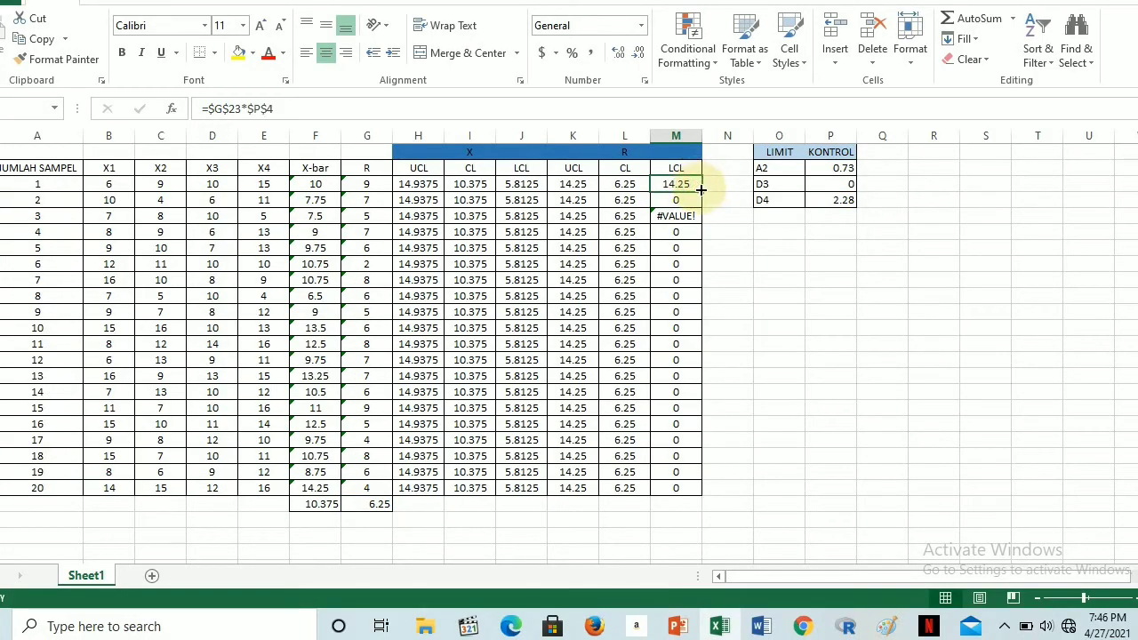
left_click_drag(702, 191, 681, 488)
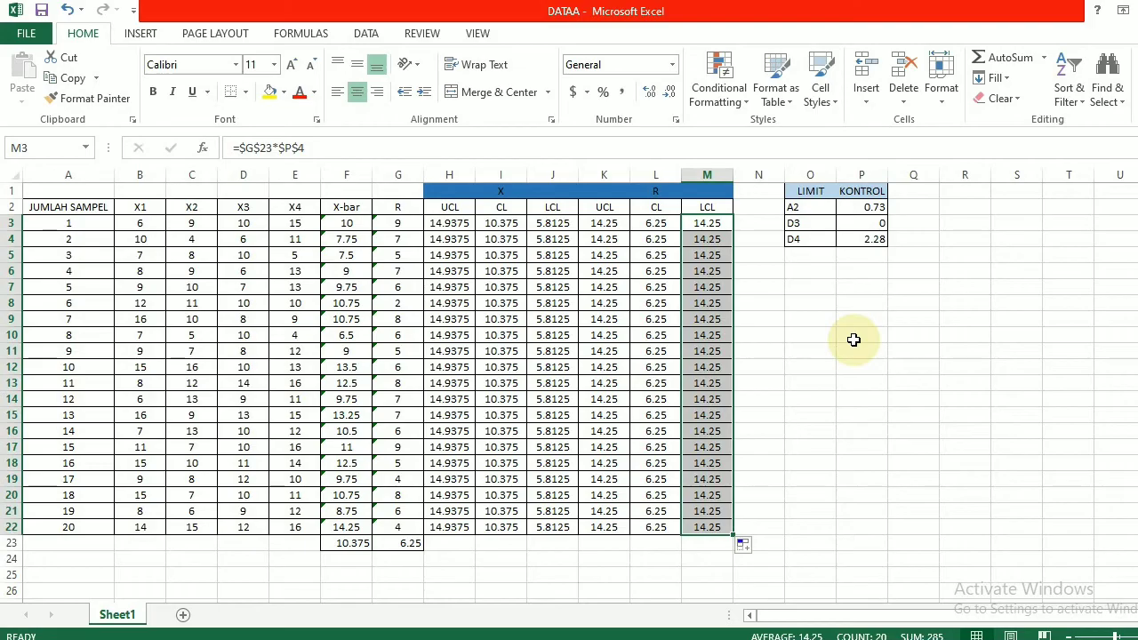
Insert a 2-D line chart from the X-bar column F2:F22 and the X chart's UCL, CL and LCL columns H2:J22
left_click(340, 209)
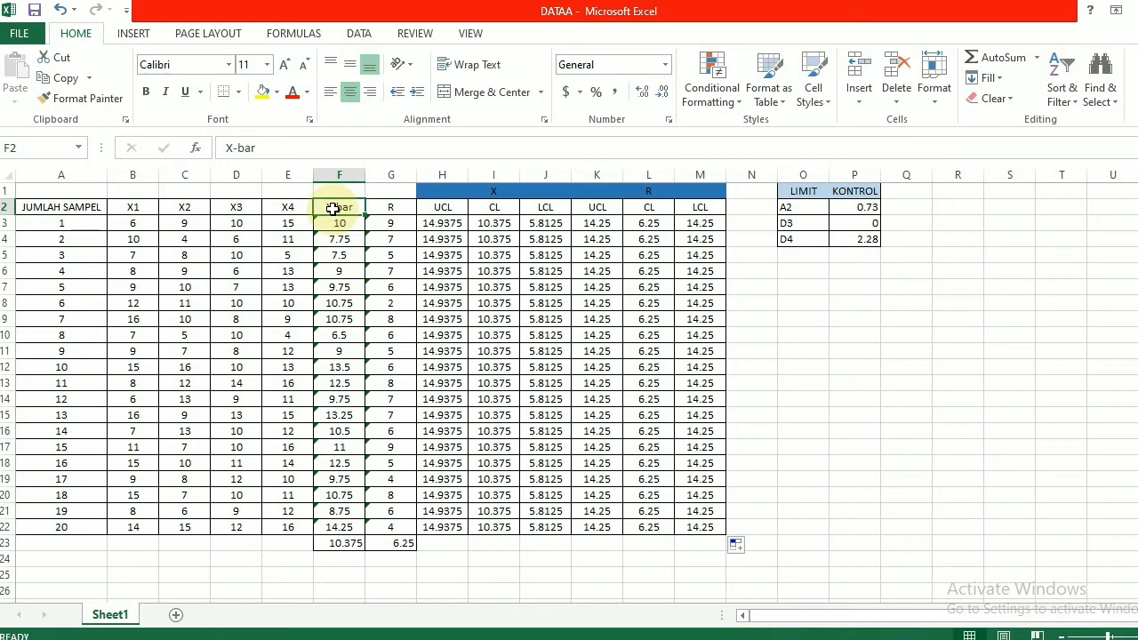
left_click_drag(340, 208, 334, 524)
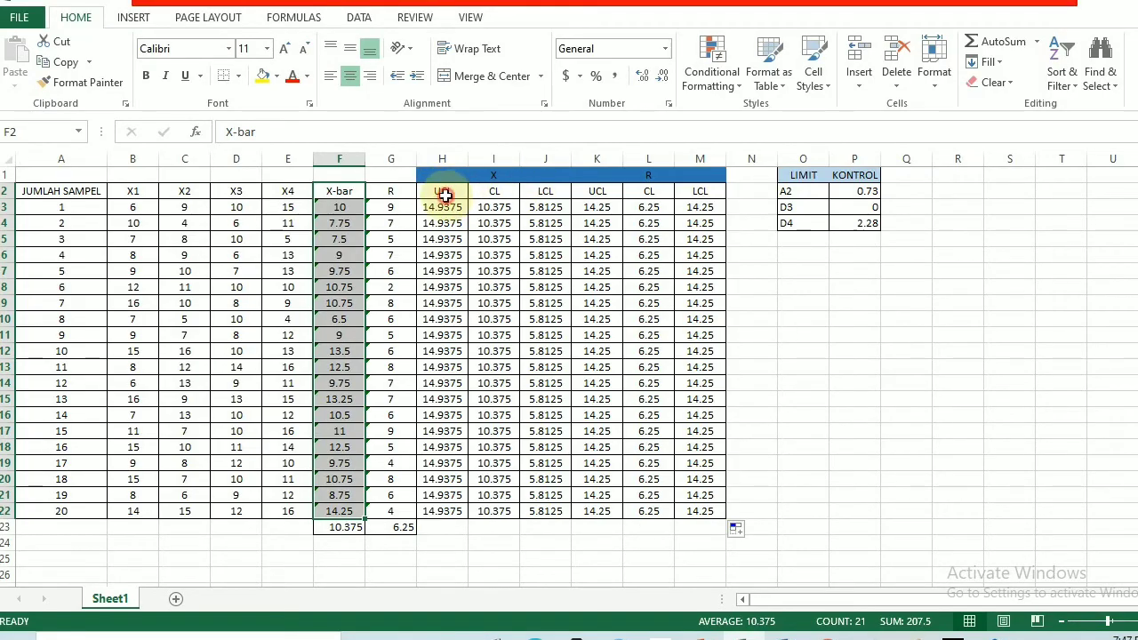
left_click(445, 194, "ctrl")
left_click_drag(447, 196, 538, 485)
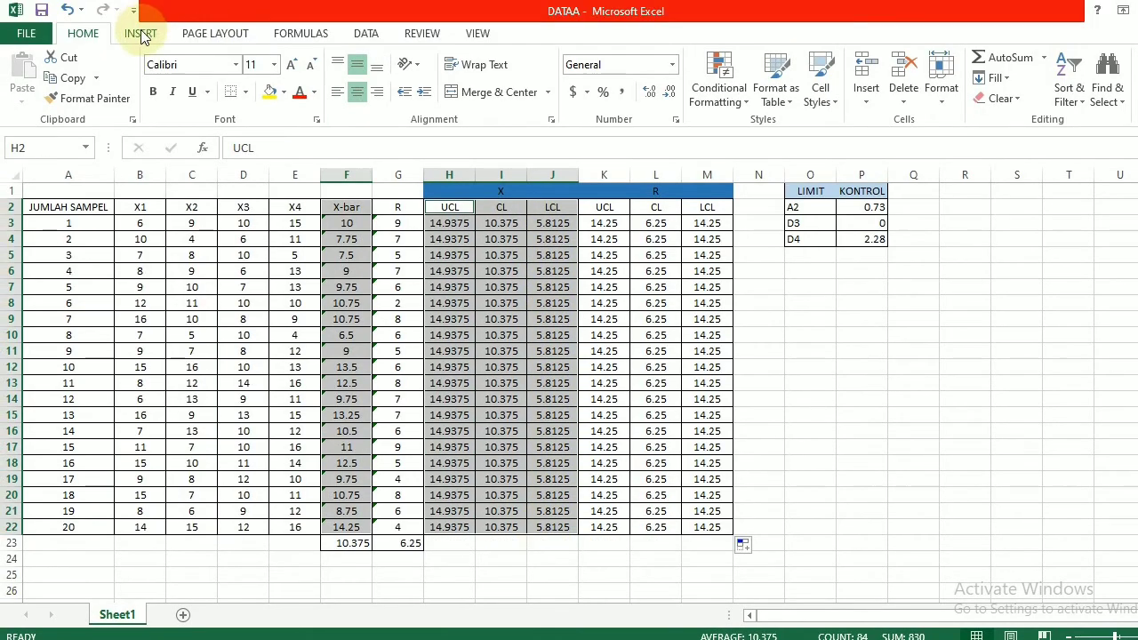
left_click(141, 33)
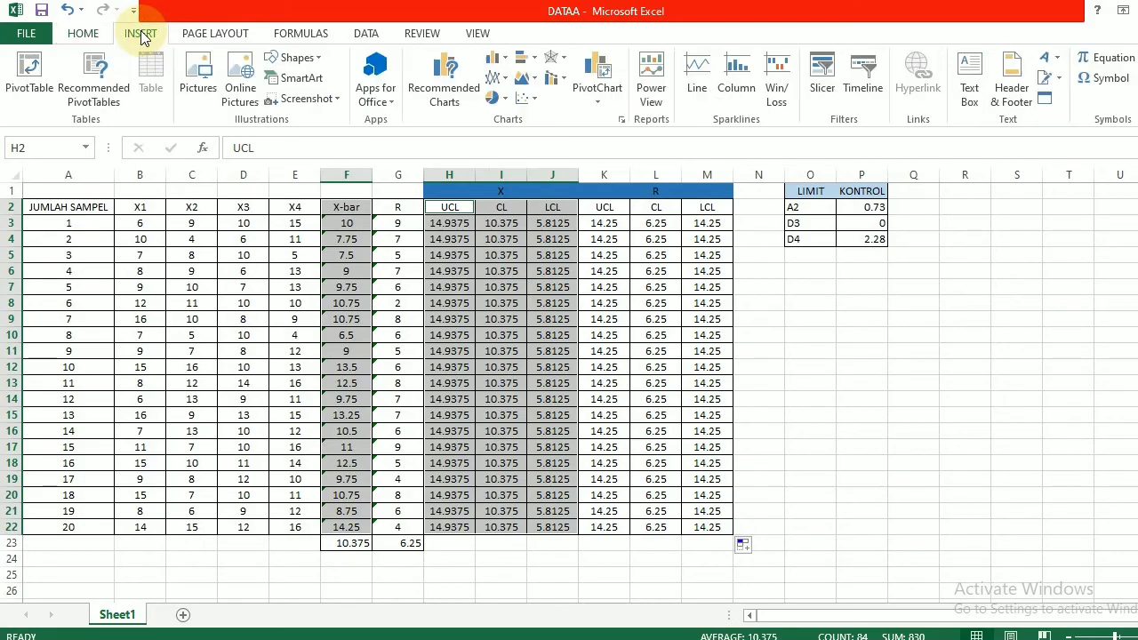
left_click(497, 78)
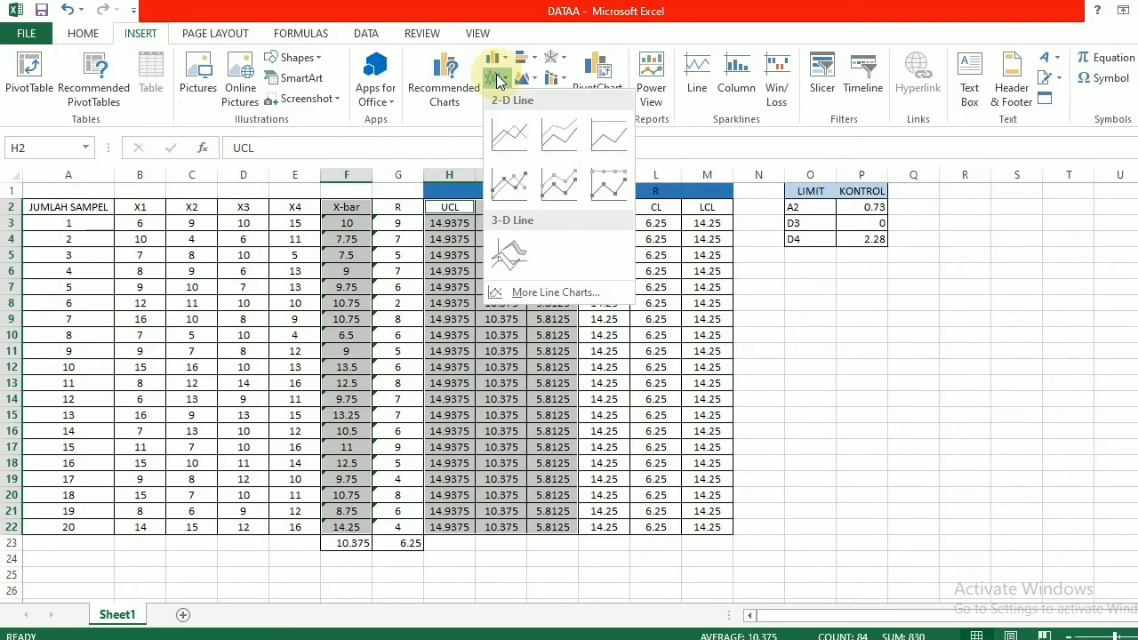
left_click(499, 138)
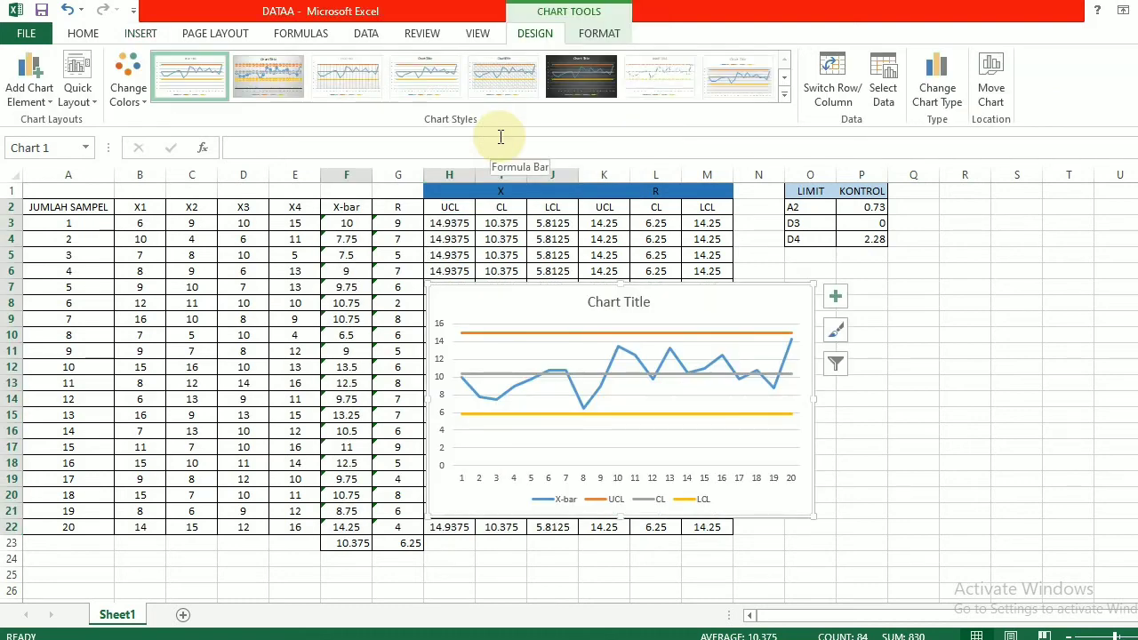
Replace the X-bar line chart's placeholder title with "X Chart"
left_click(645, 304)
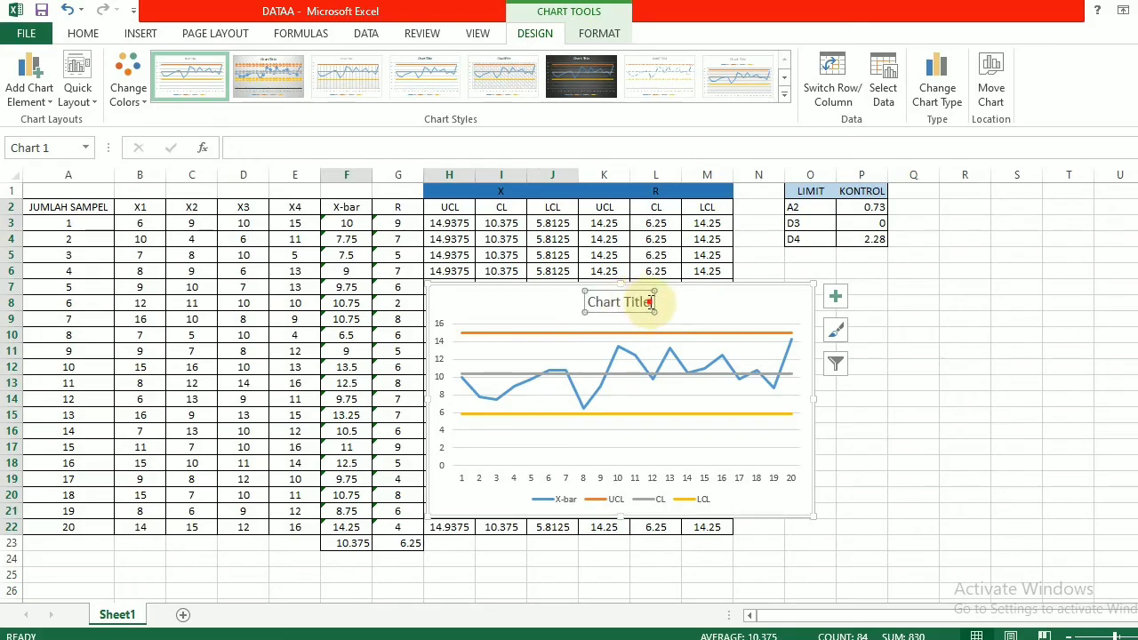
left_click(649, 302)
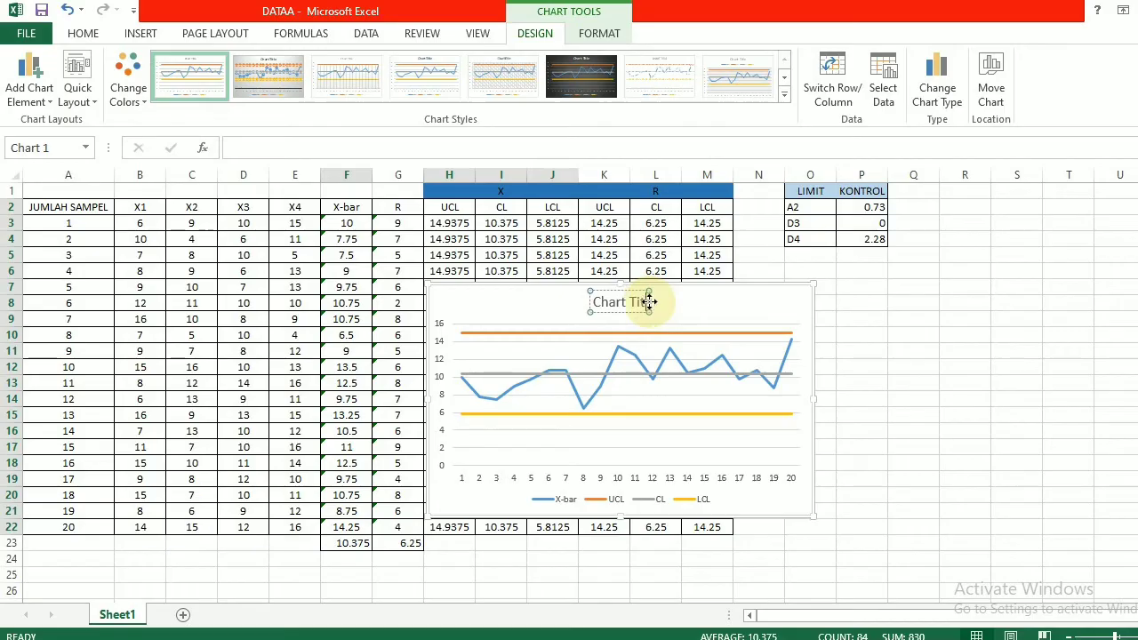
key("BackSpace")
key("BackSpace")
key("BackSpace")
key("BackSpace")
key("BackSpace")
key("BackSpace")
key("BackSpace")
key("BackSpace")
key("BackSpace")
key("BackSpace")
key("BackSpace")
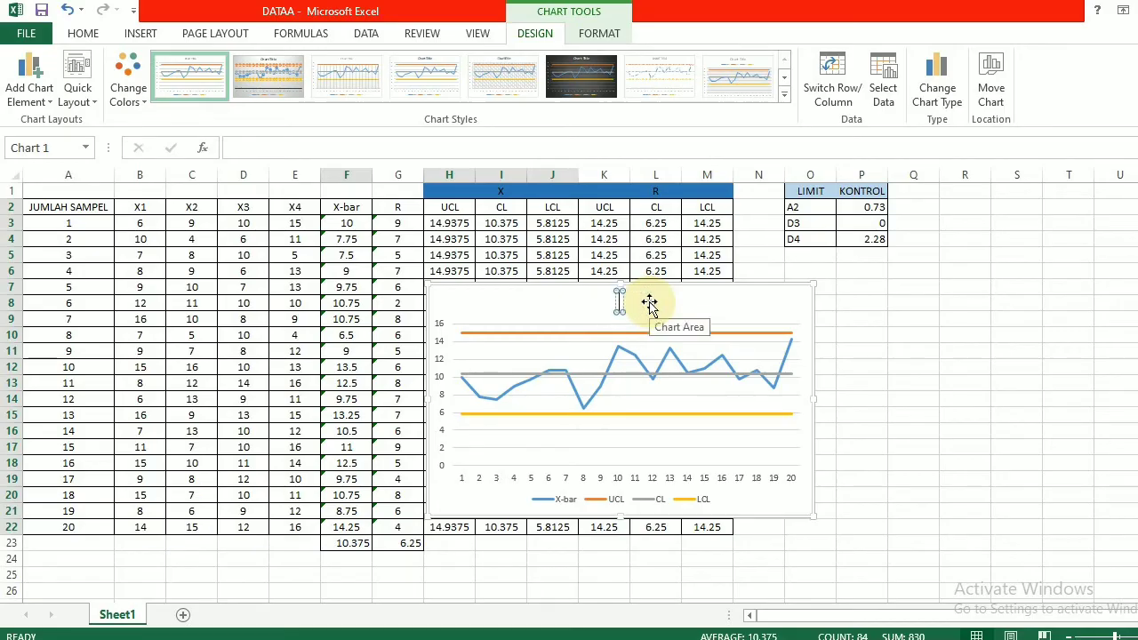
key("Caps_Lock")
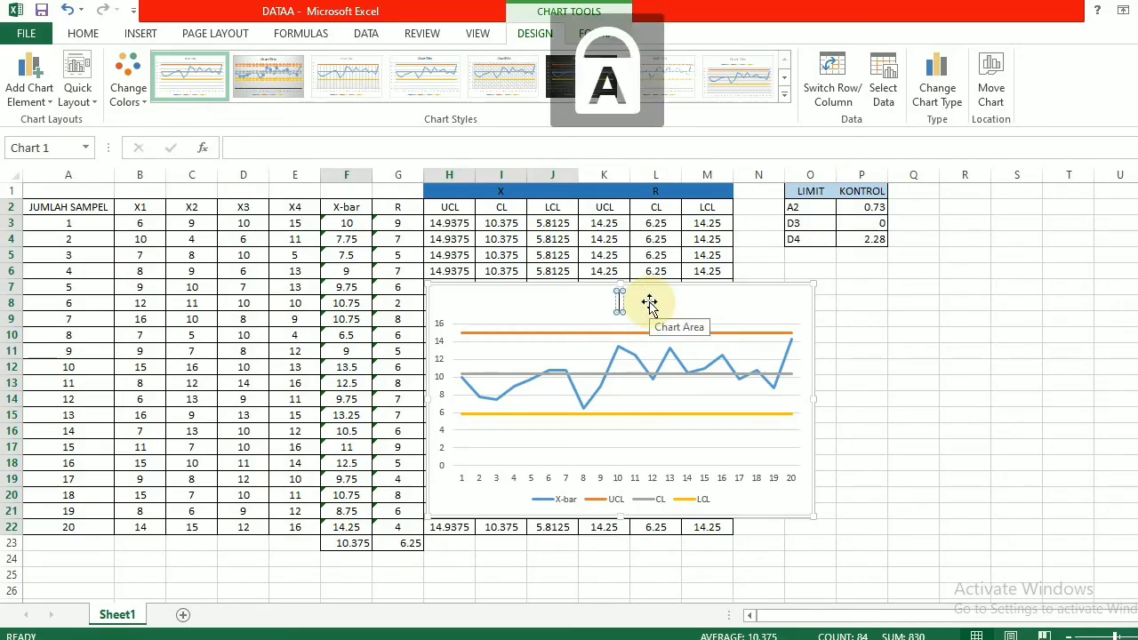
type("X")
key("Caps_Lock")
key("Caps_Lock")
type("C")
key("Caps_Lock")
type("hart")
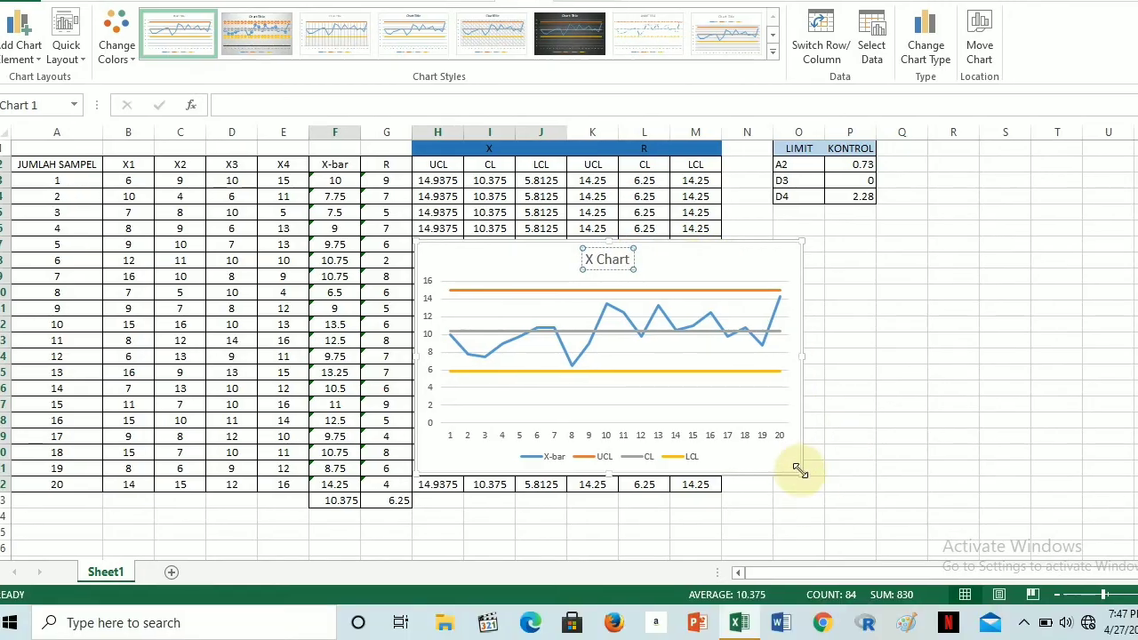
Shrink the X Chart and place it directly below the LIMIT KONTROL table
left_click_drag(800, 471, 732, 402)
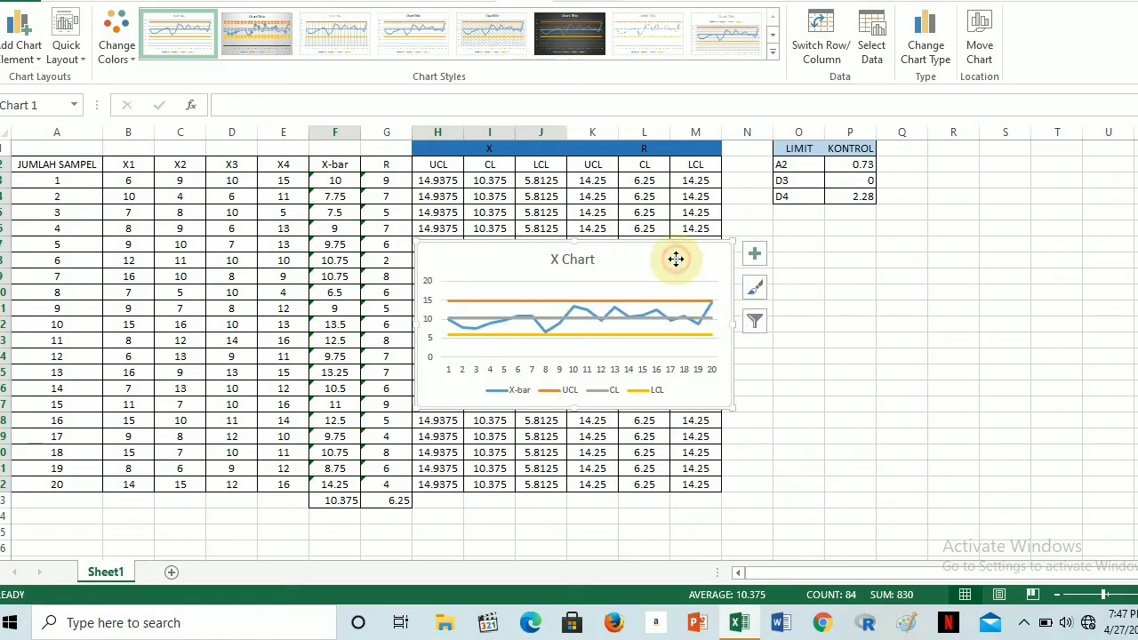
mouse_move(683, 277)
left_mouse_down()
mouse_move(1006, 232)
mouse_move(952, 229)
mouse_move(967, 224)
left_mouse_up()
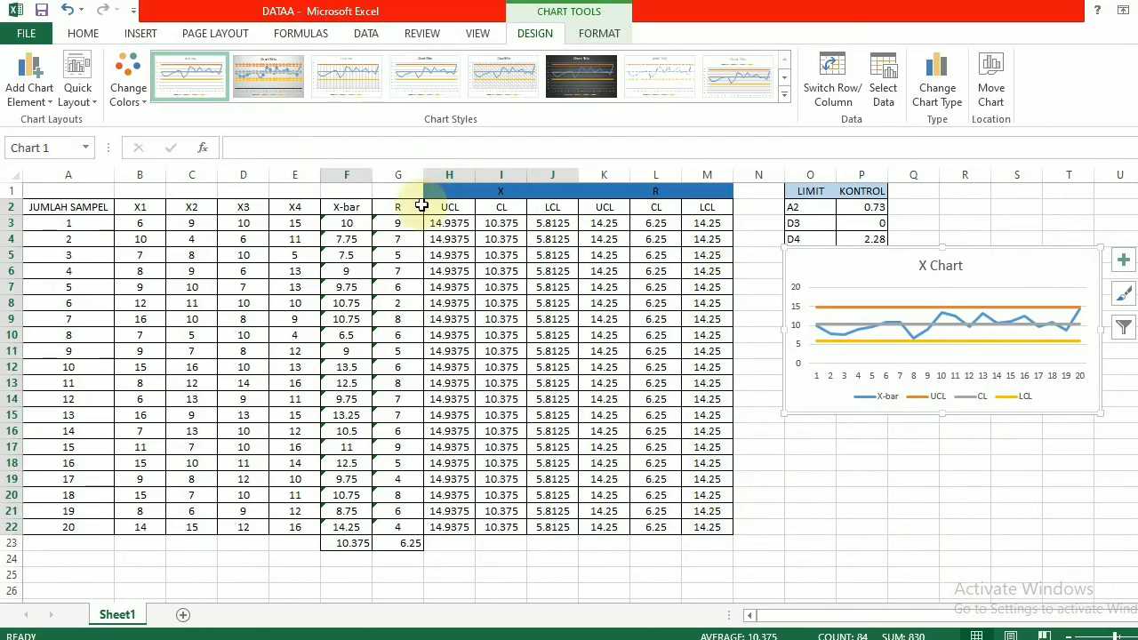
Insert a 2-D line chart from the R column G2:G22 and the R chart's UCL, CL and LCL columns K2:M22
left_click(331, 164)
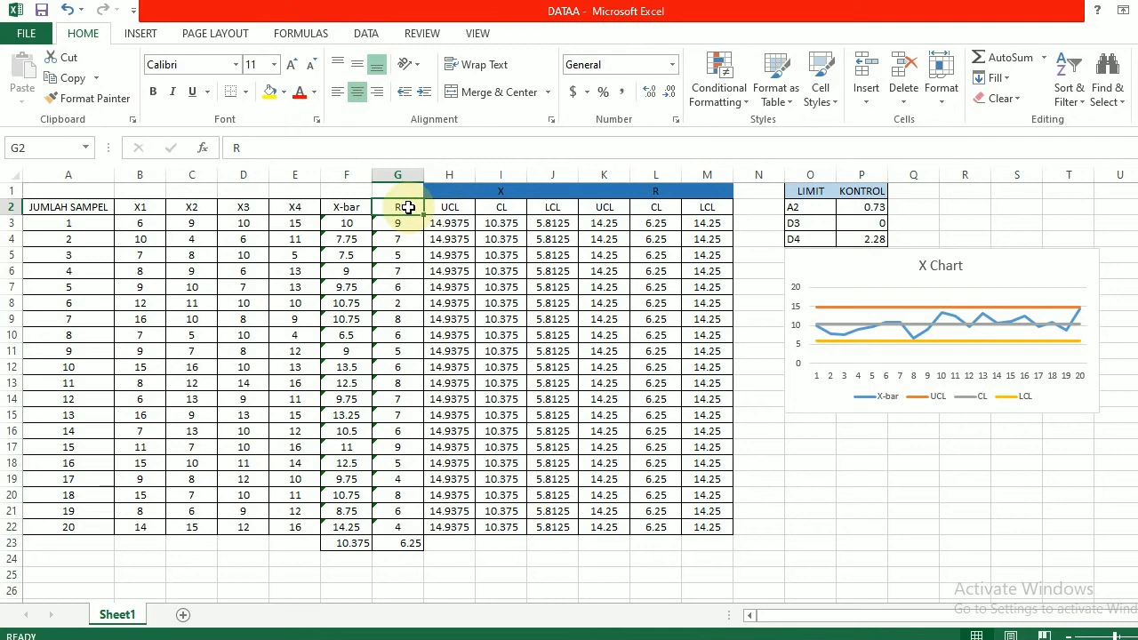
left_click_drag(407, 207, 406, 517)
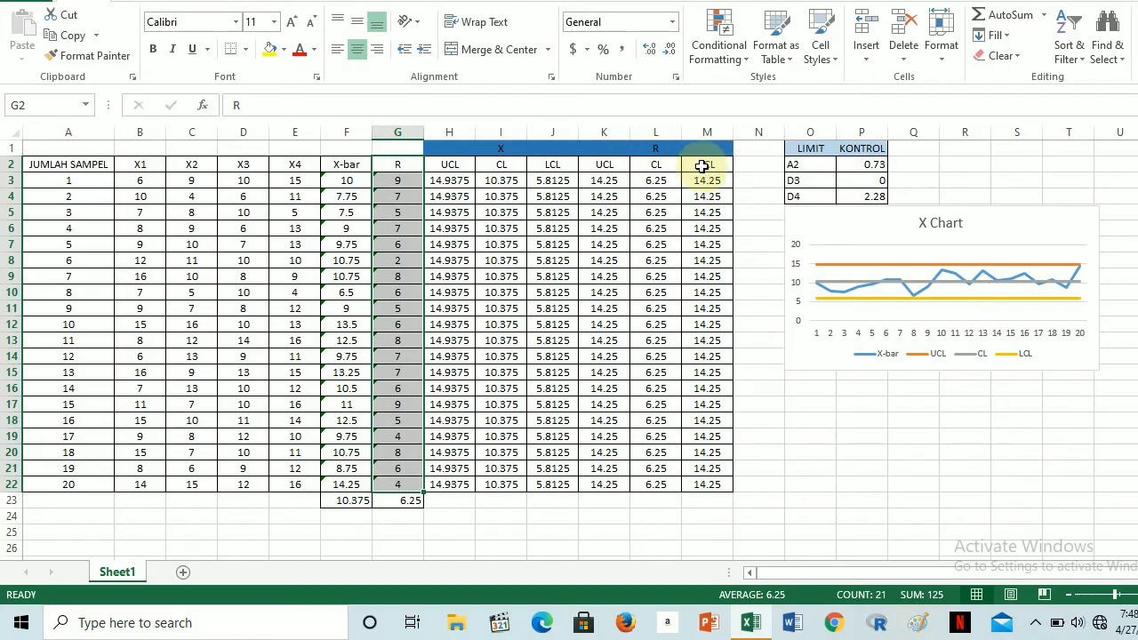
left_click_drag(602, 166, 691, 480)
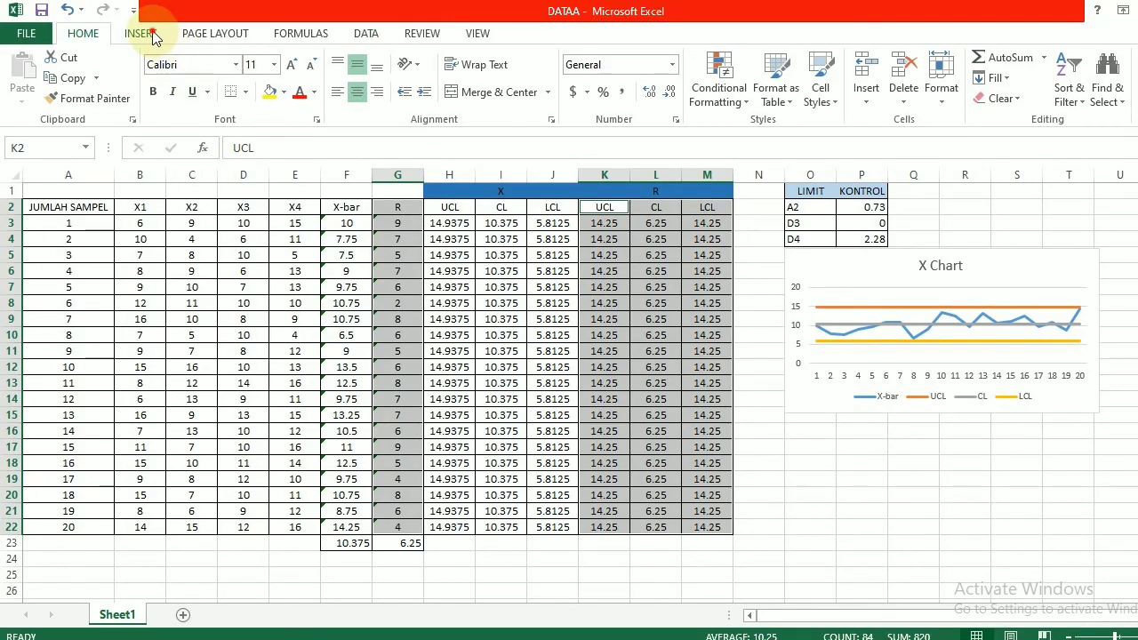
left_click(151, 33)
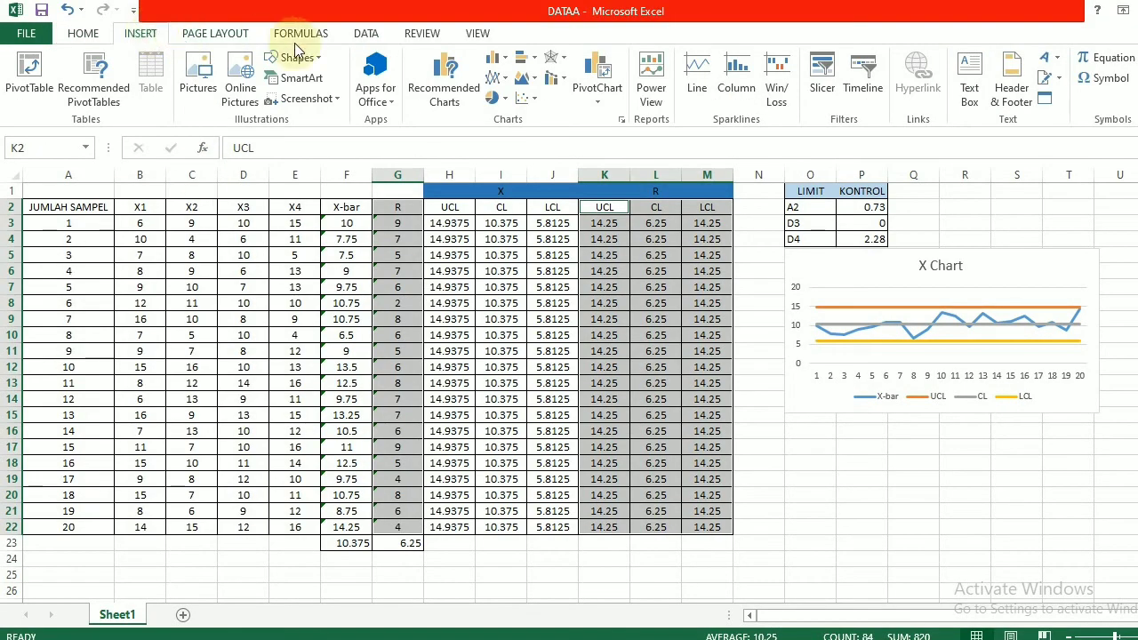
left_click(495, 81)
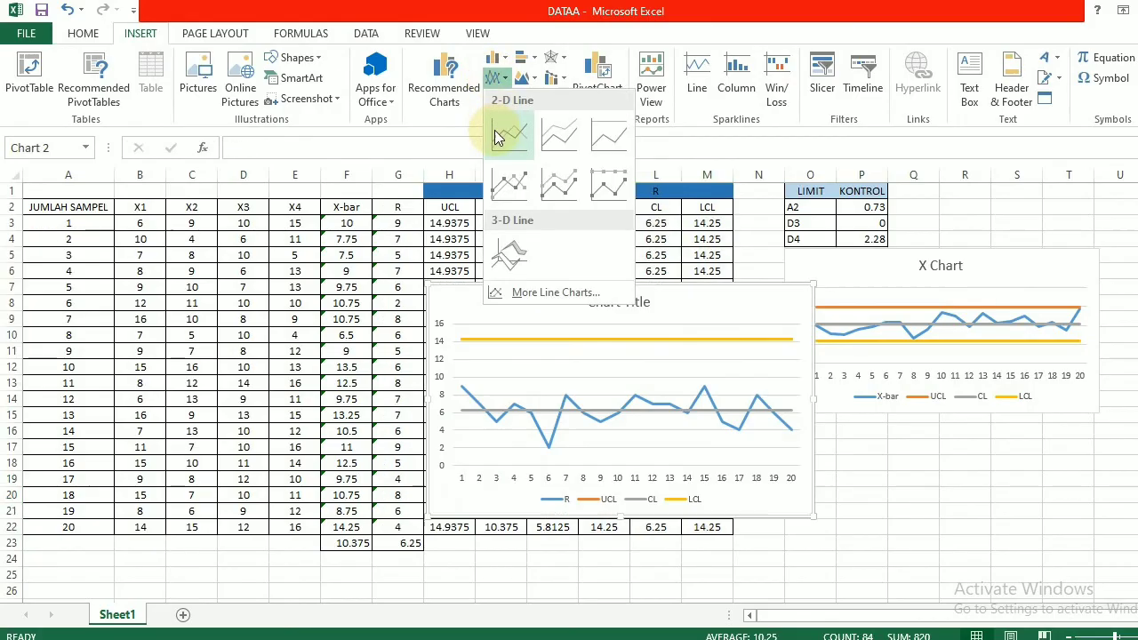
left_click(495, 132)
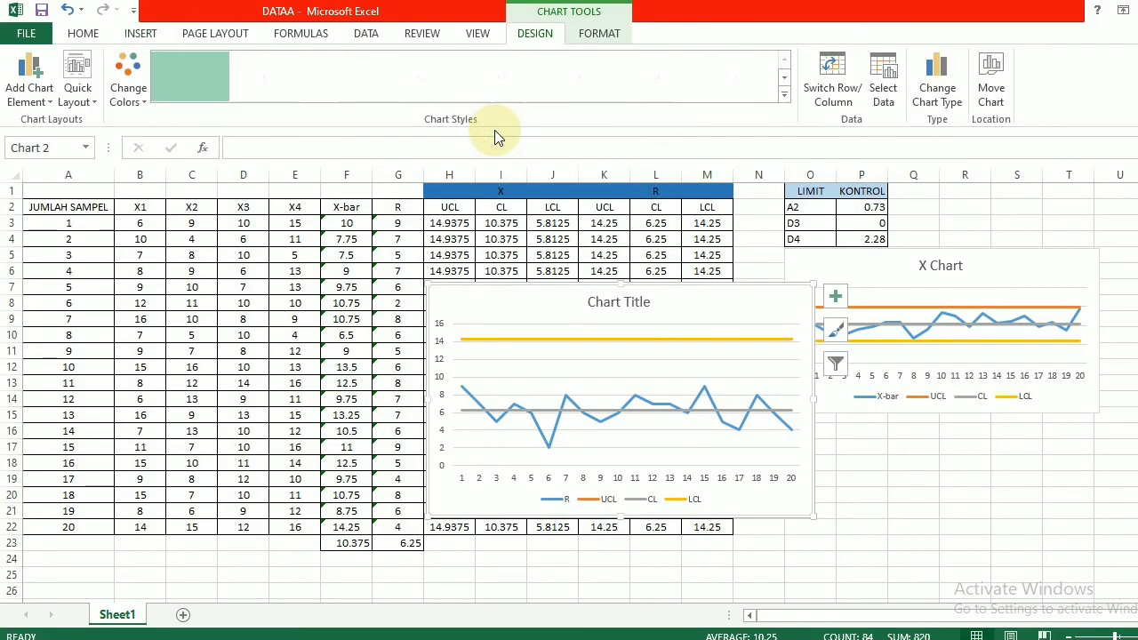
Replace the range line chart's placeholder title with "R Chart"
left_click(640, 302)
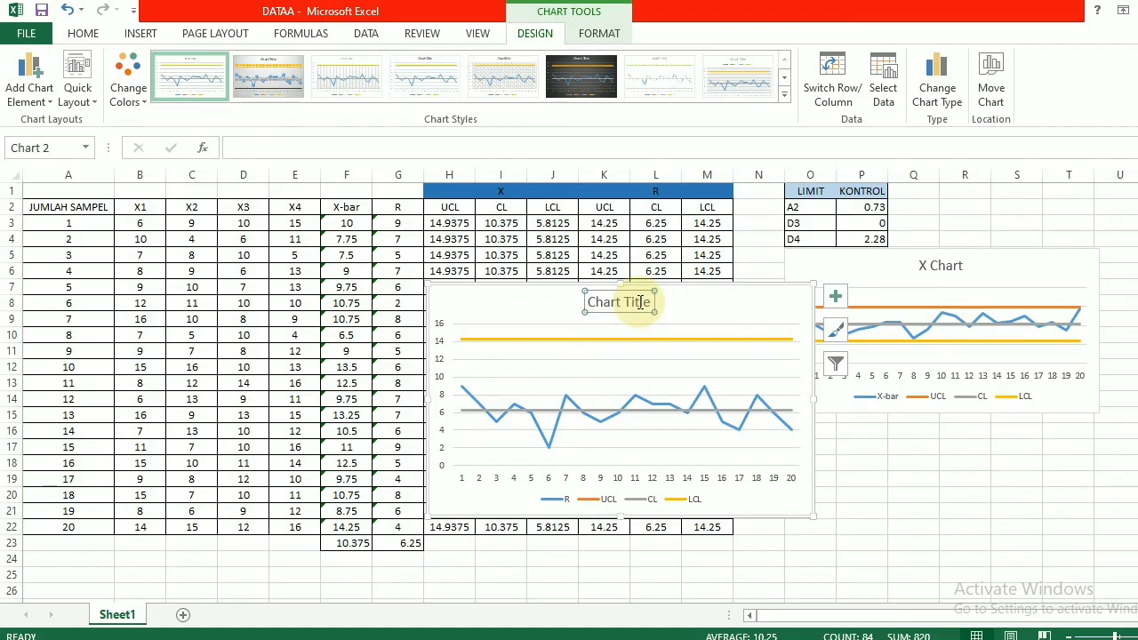
left_click(645, 302)
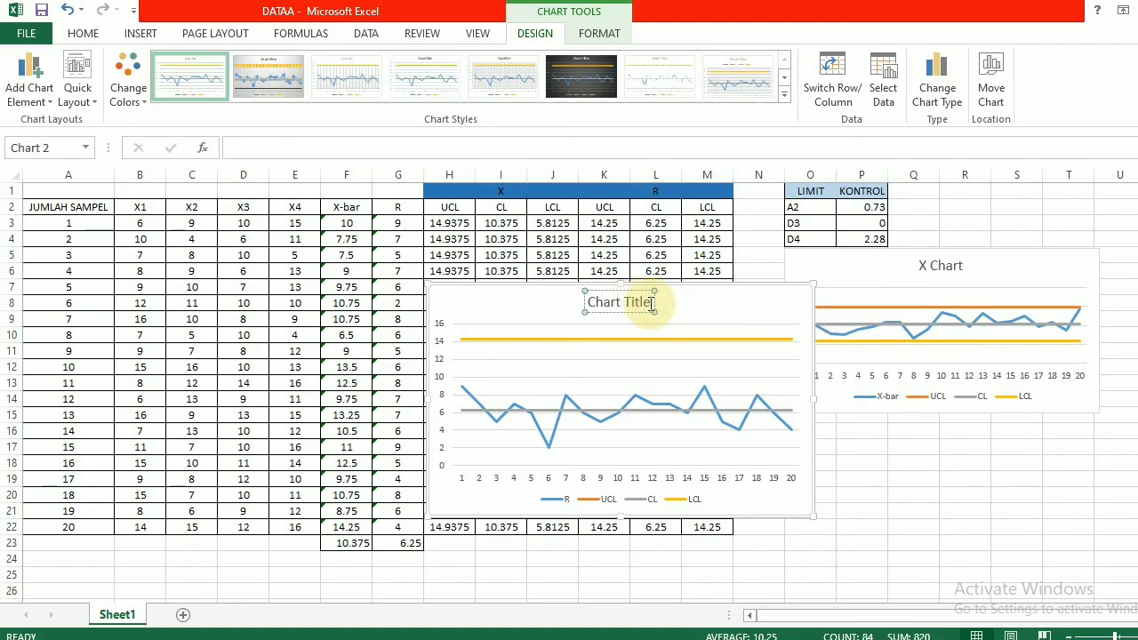
key("BackSpace")
key("BackSpace")
key("BackSpace")
key("BackSpace")
key("BackSpace")
key("BackSpace")
key("BackSpace")
key("BackSpace")
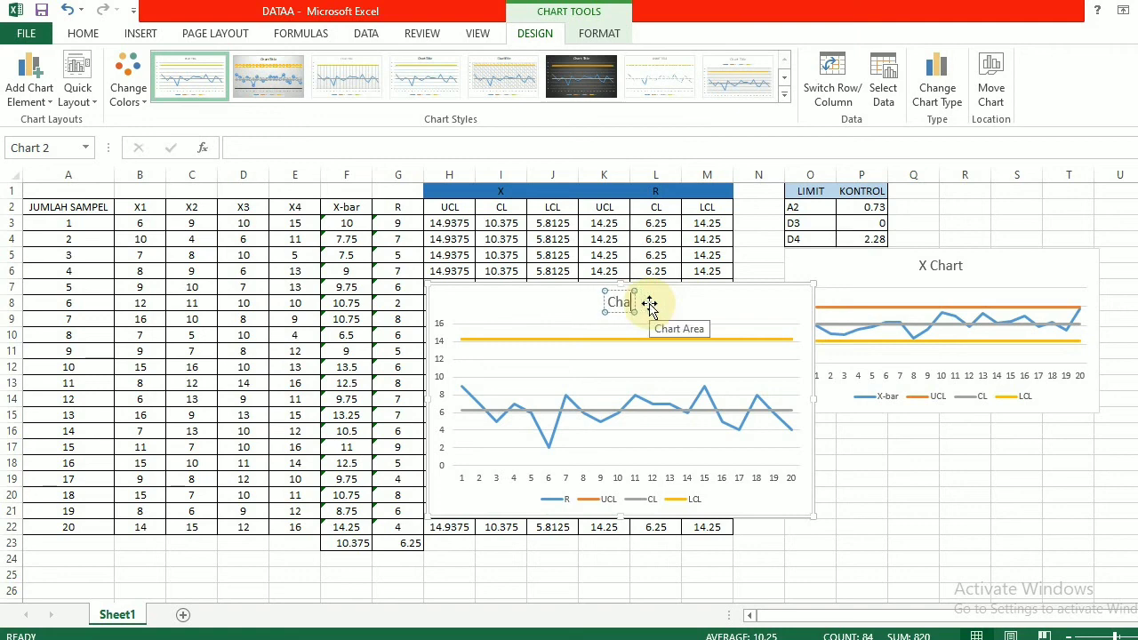
key("BackSpace")
key("BackSpace")
key("BackSpace")
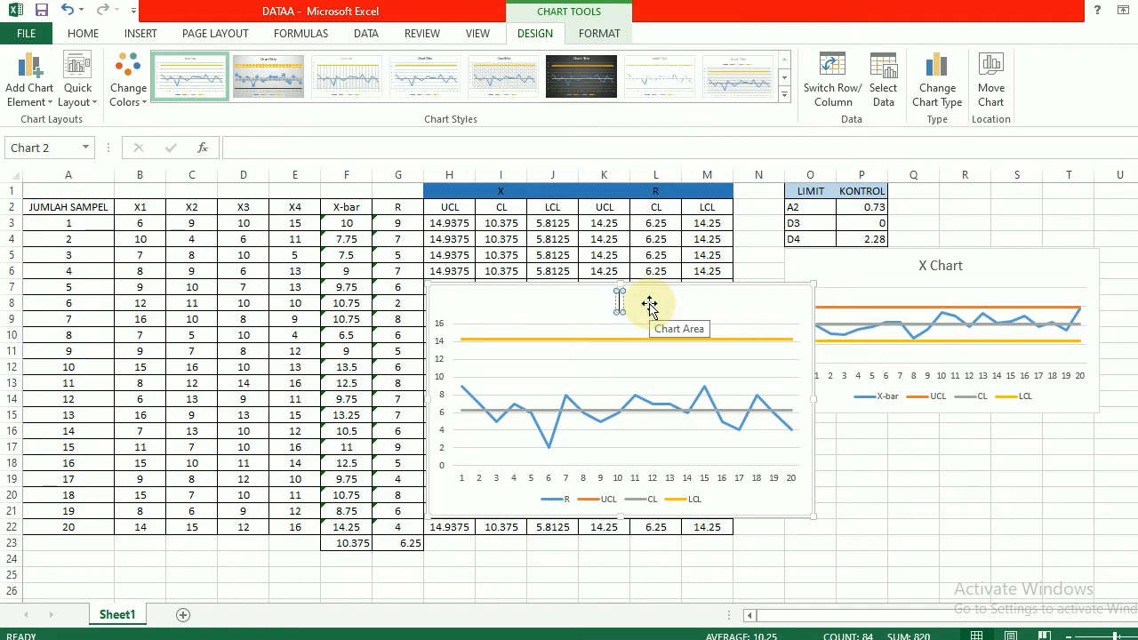
key("Caps_Lock")
type("R C")
key("Caps_Lock")
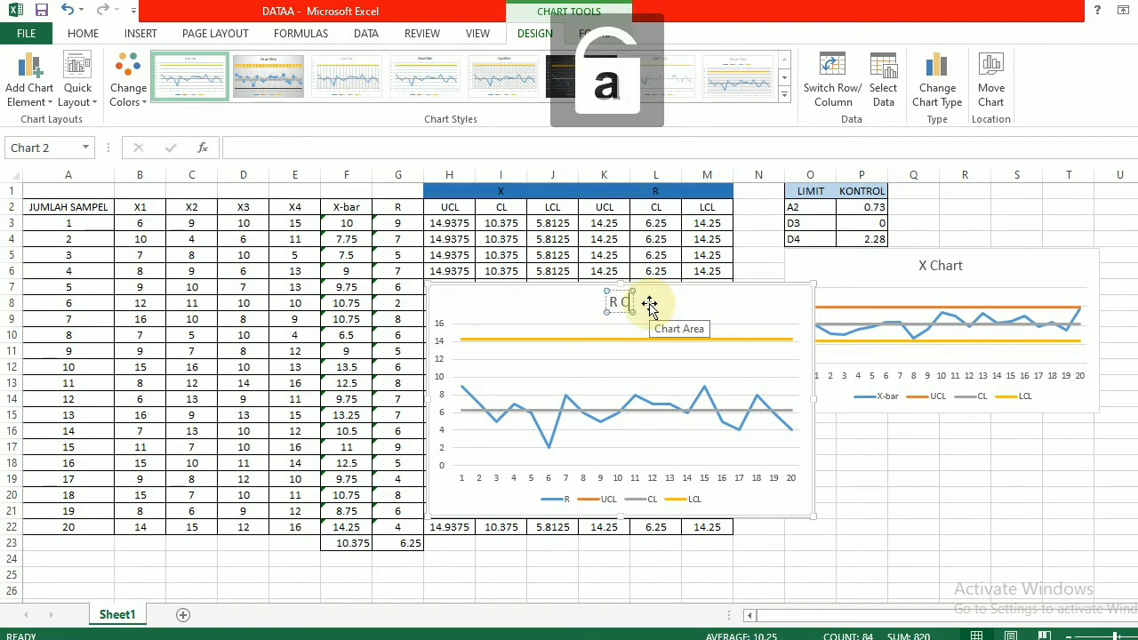
type("hart")
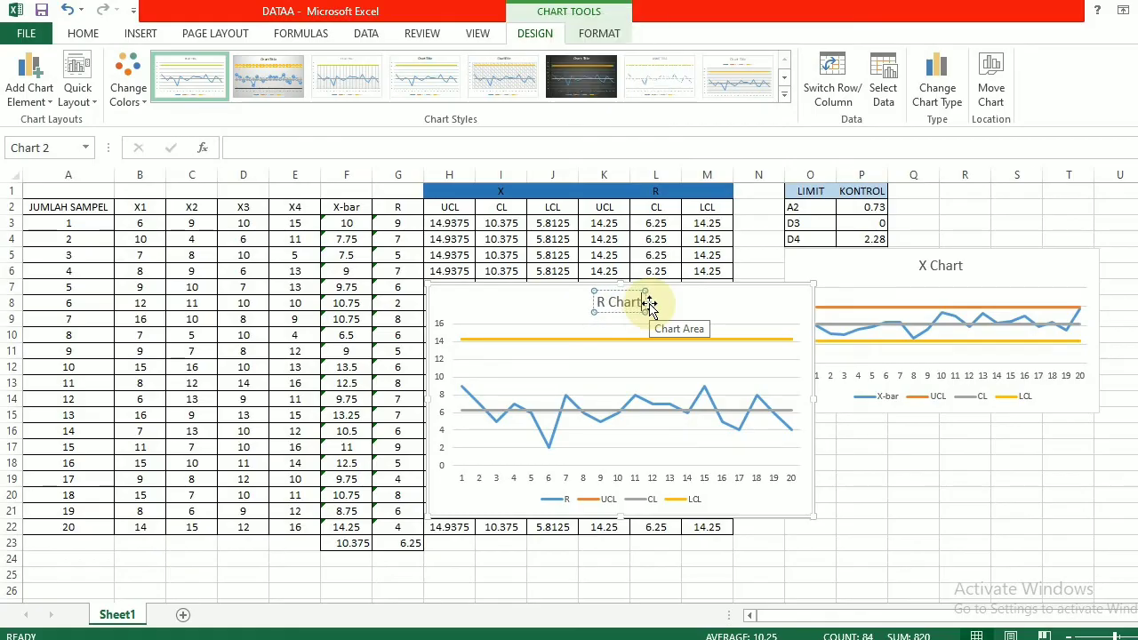
left_click(720, 299)
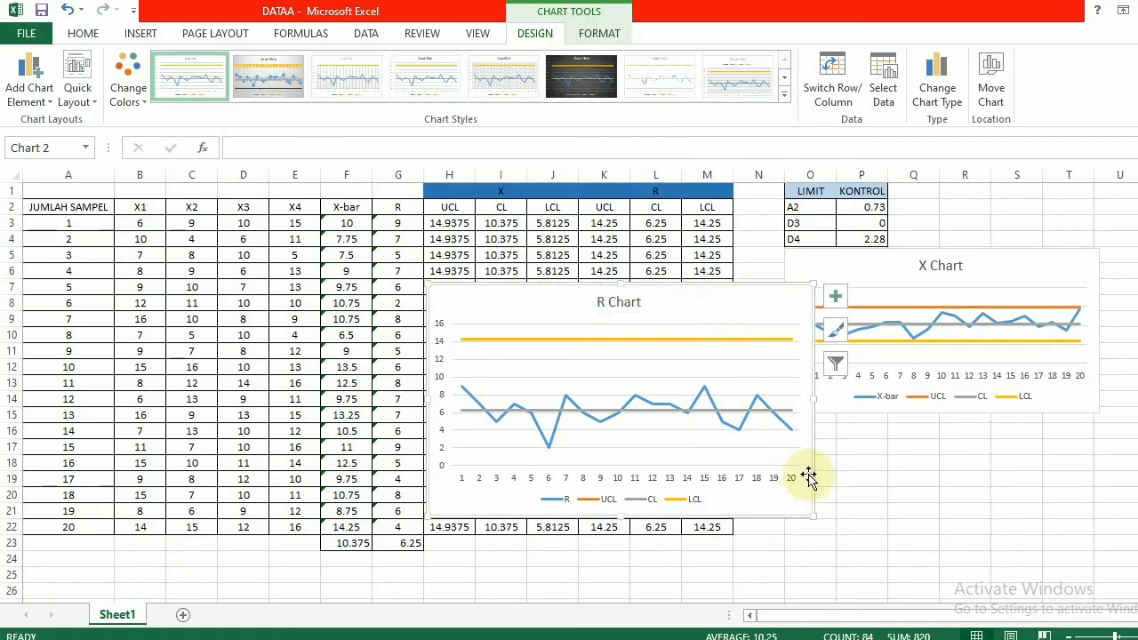
Shrink the R Chart to about the X Chart's size and place it directly below the X Chart
left_click_drag(808, 472, 754, 457)
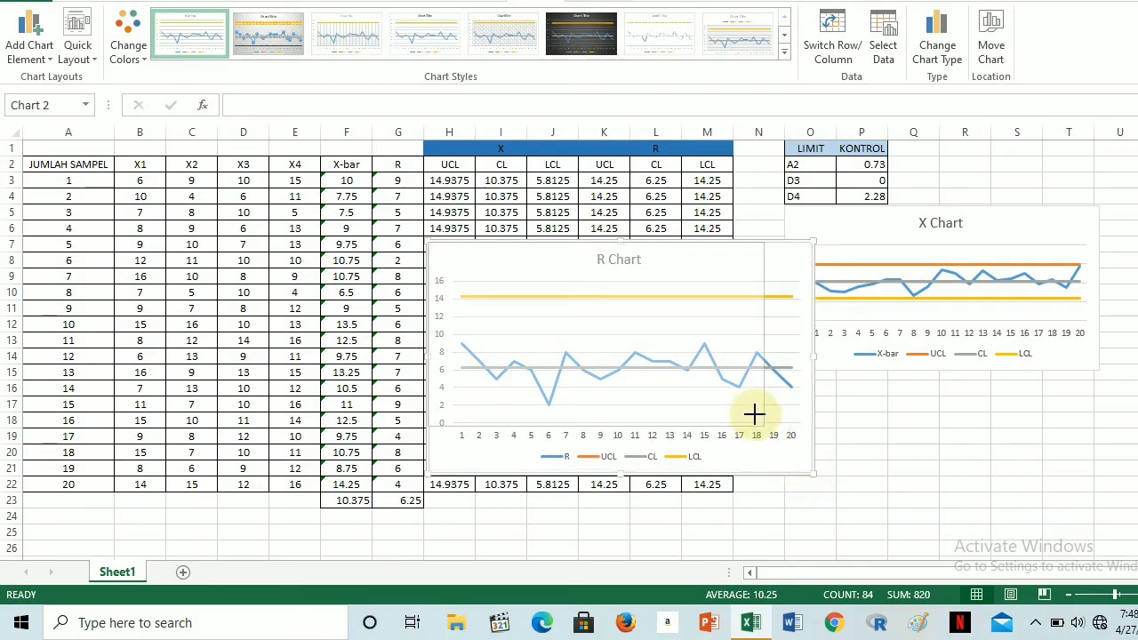
left_click_drag(754, 413, 742, 400)
left_click_drag(696, 256, 1060, 394)
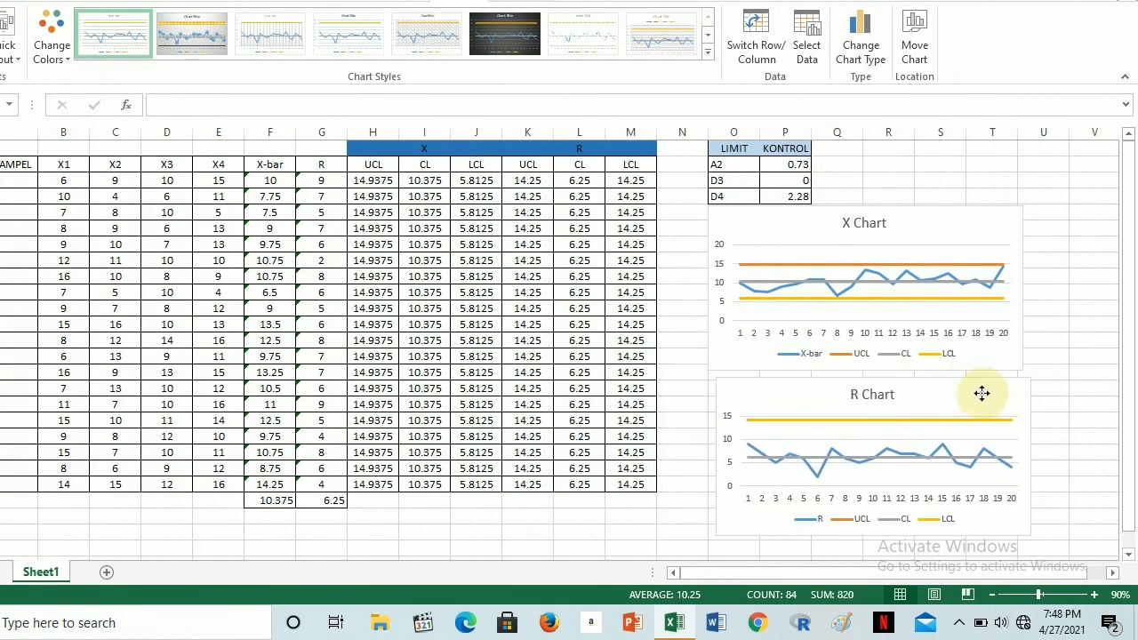
left_click(931, 228)
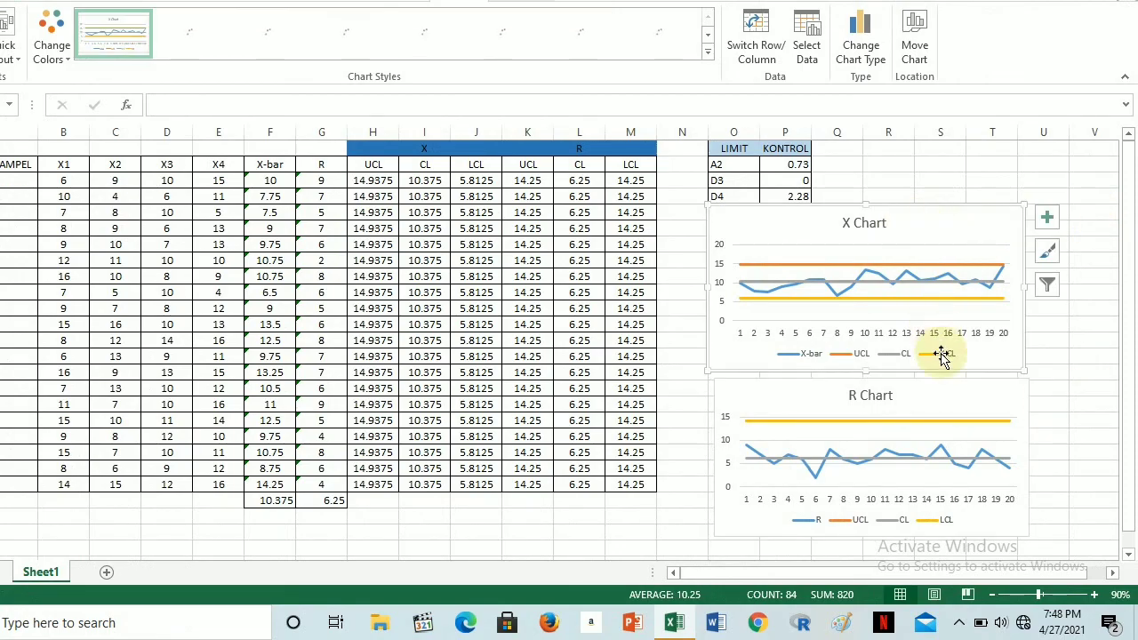
left_click(947, 395)
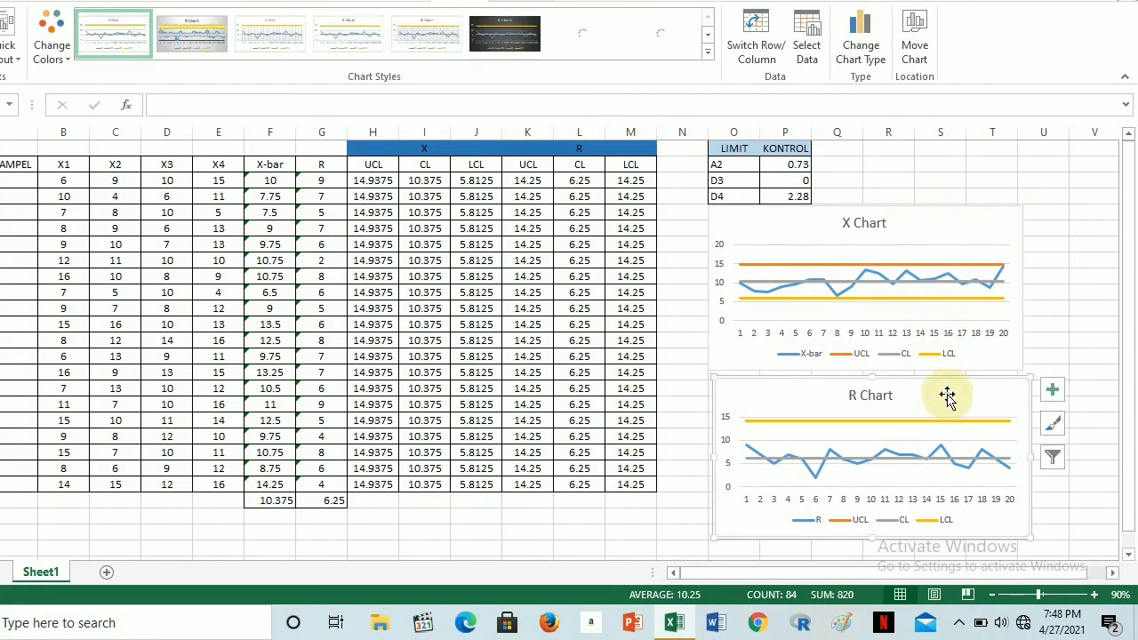